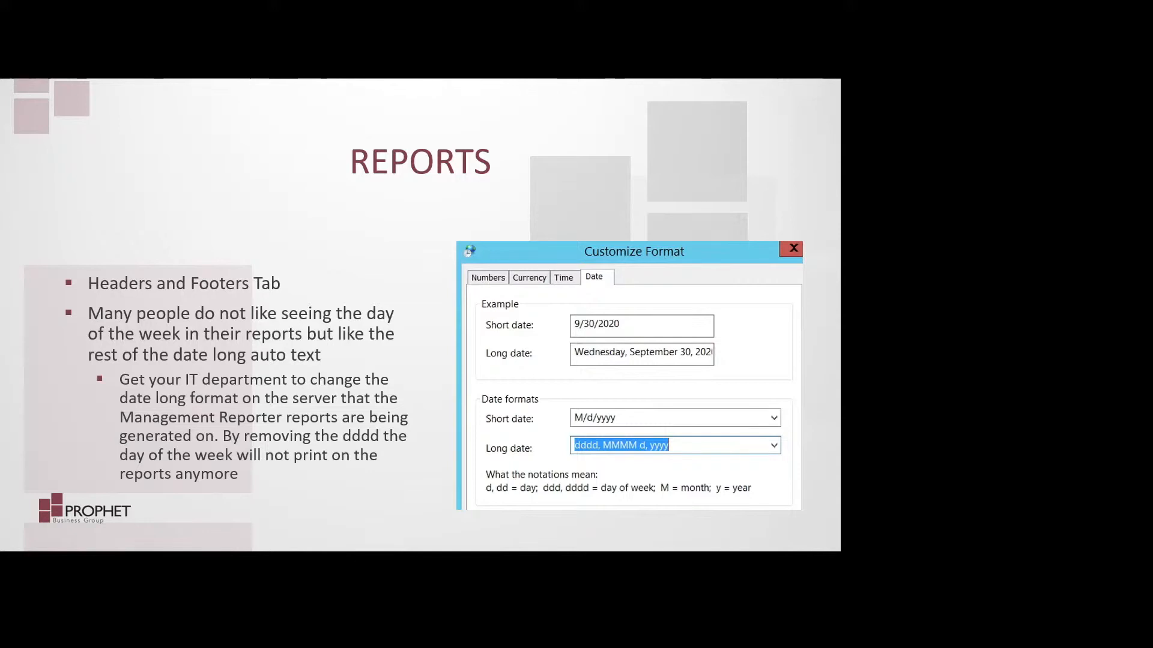
key(Right)
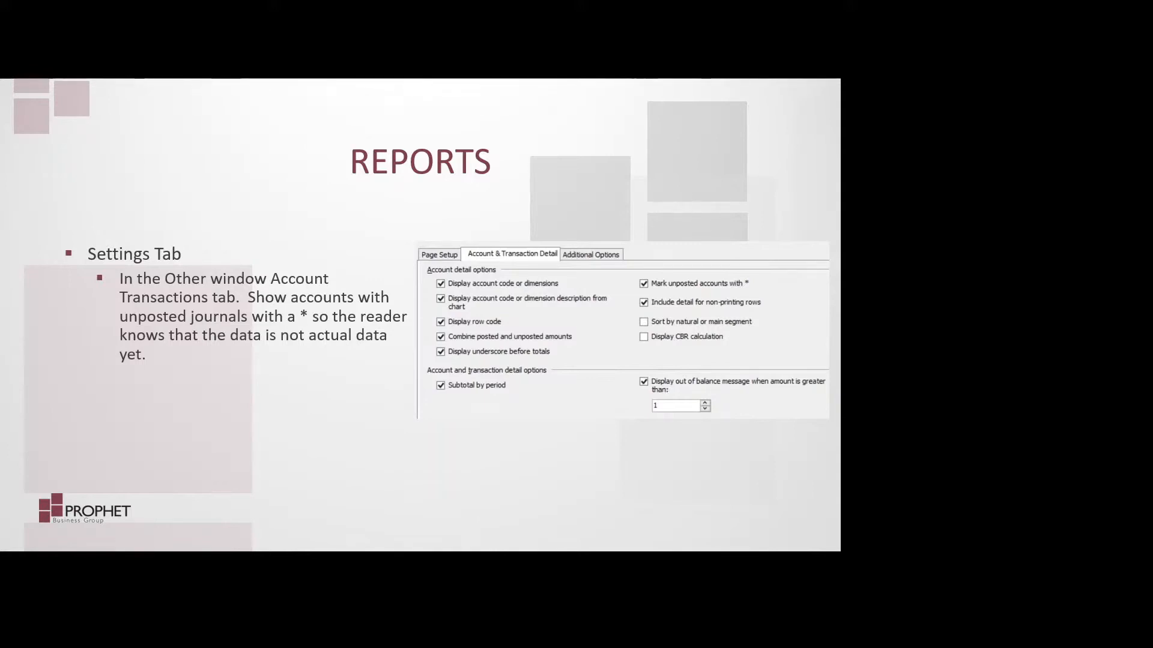
key(Right)
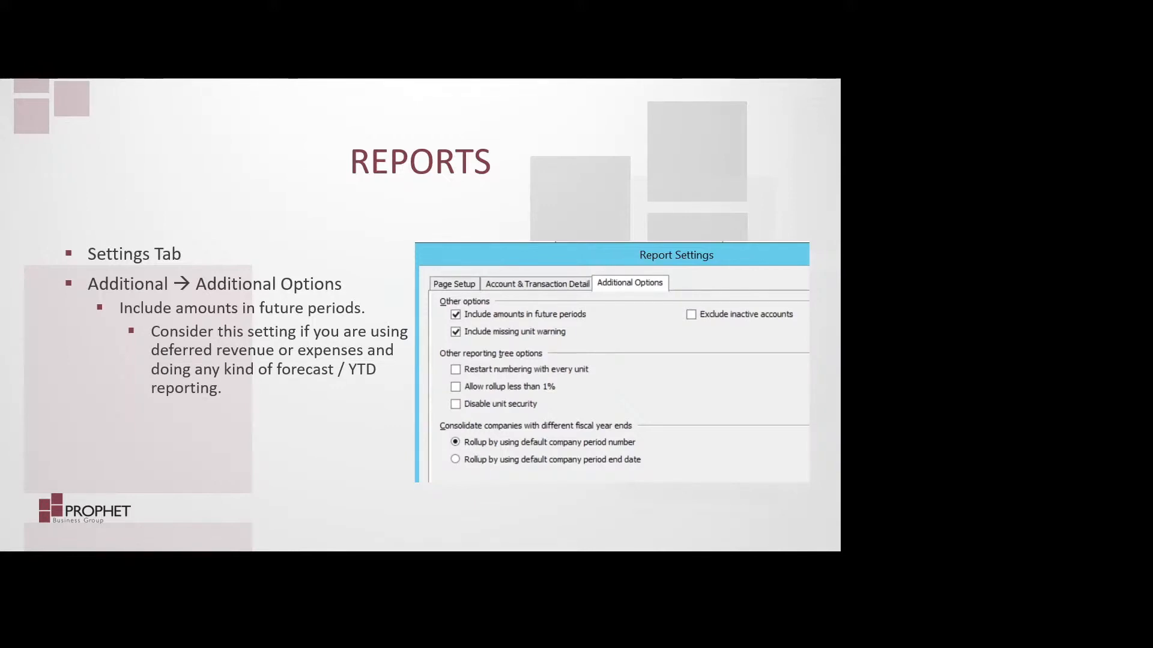
key(Right)
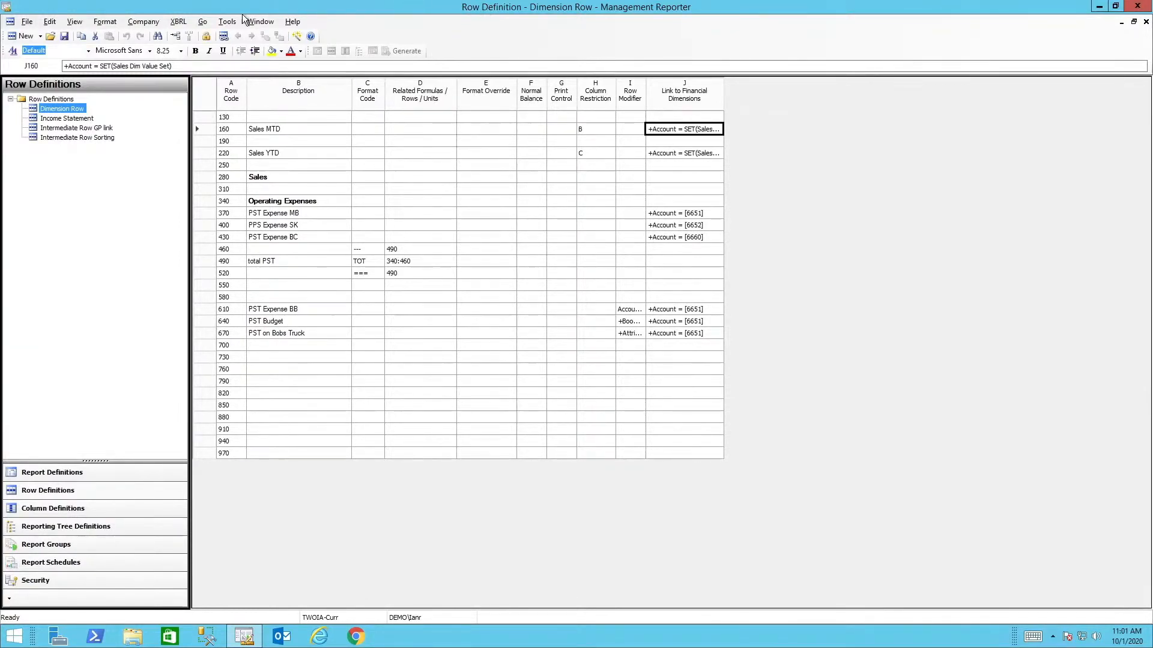
Open the dimension value set manager for the Dimension Row definition and view the dimensions available for value sets
click(48, 22)
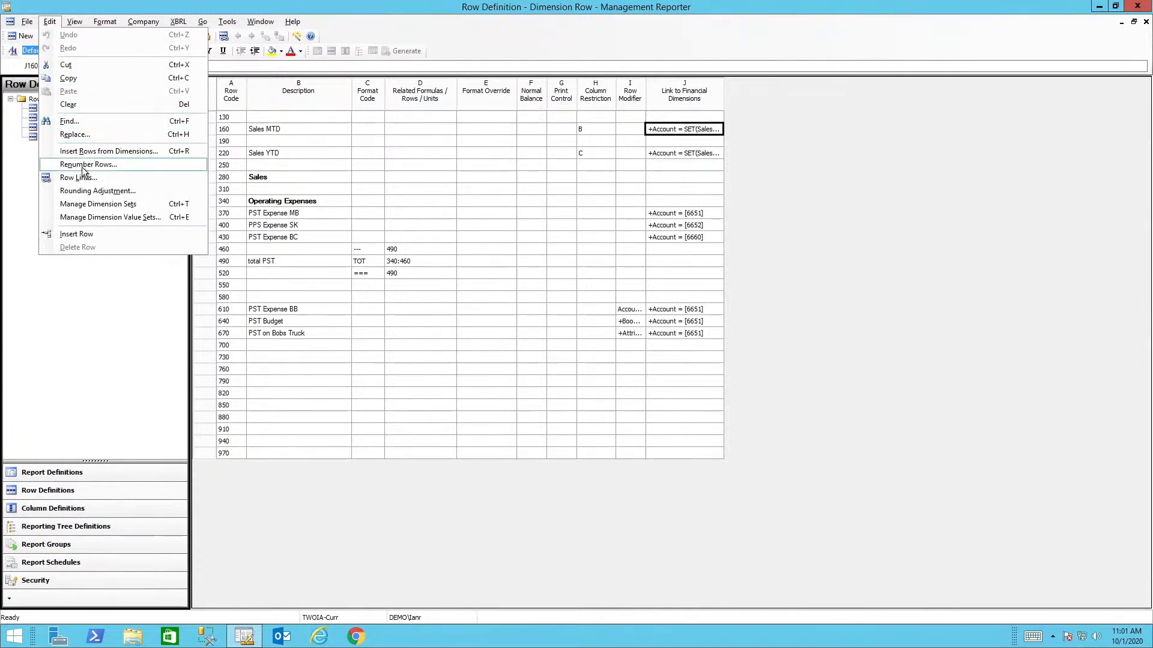
click(91, 217)
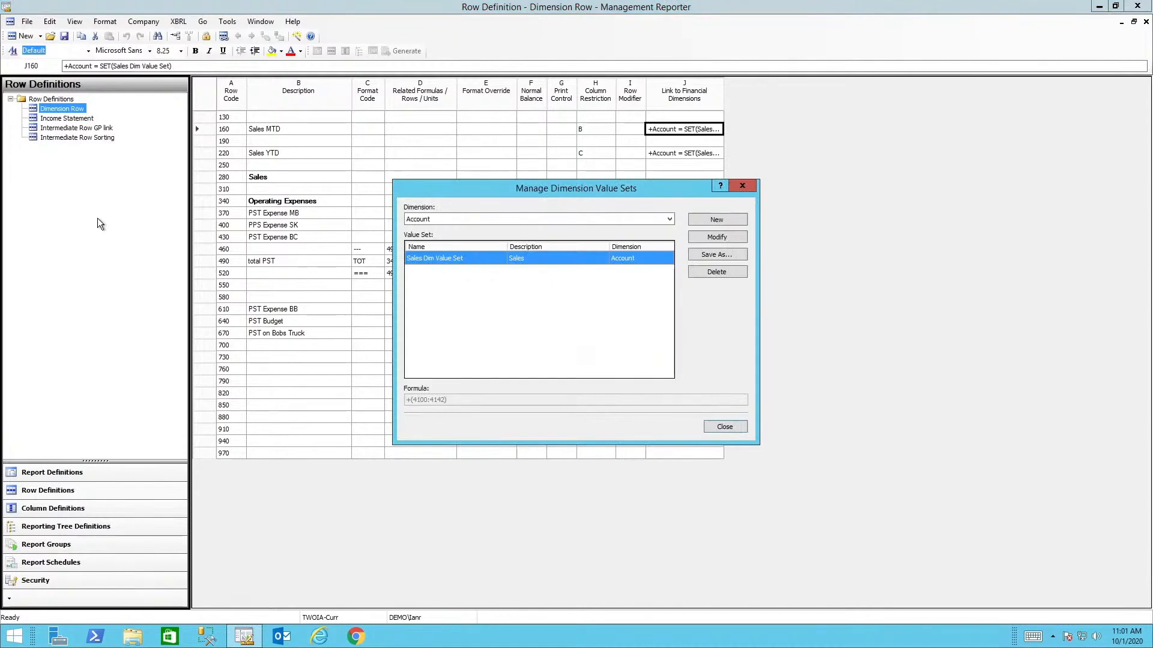
click(496, 220)
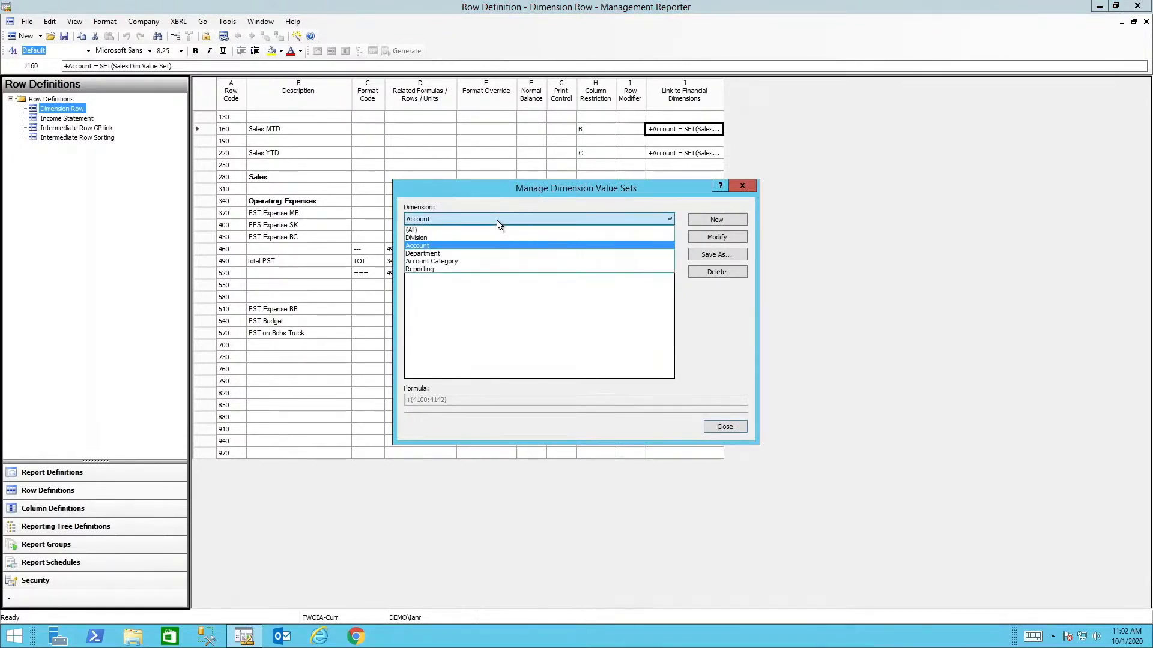
click(495, 220)
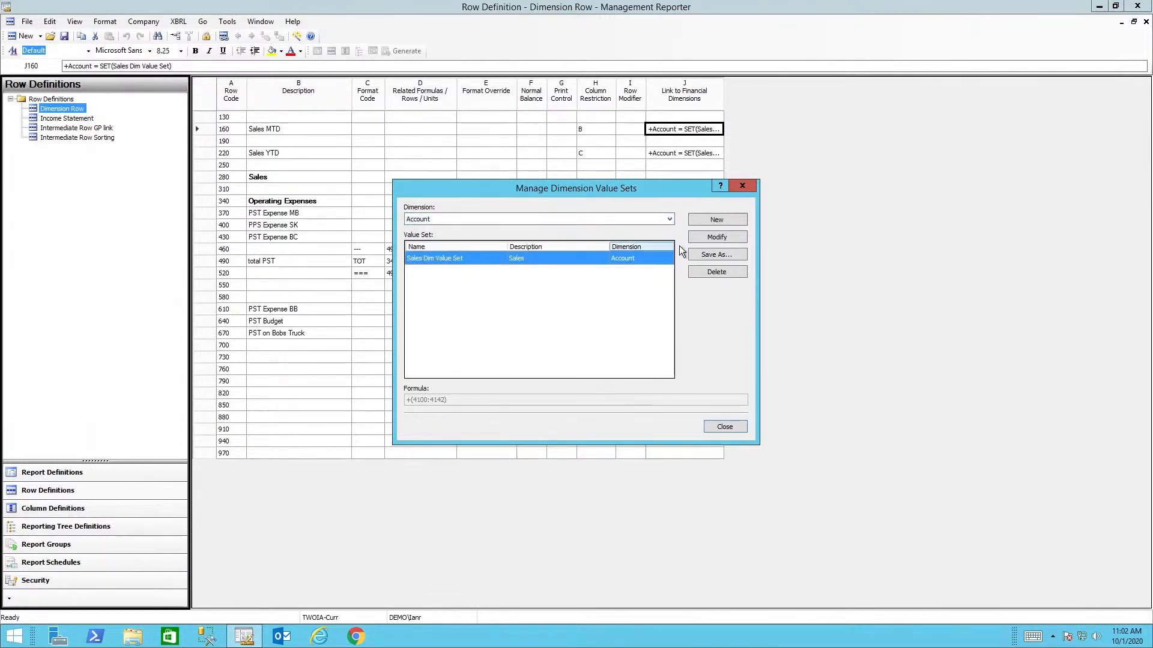
Open the Sales Dim Value Set for modification and review its description and account range
click(715, 237)
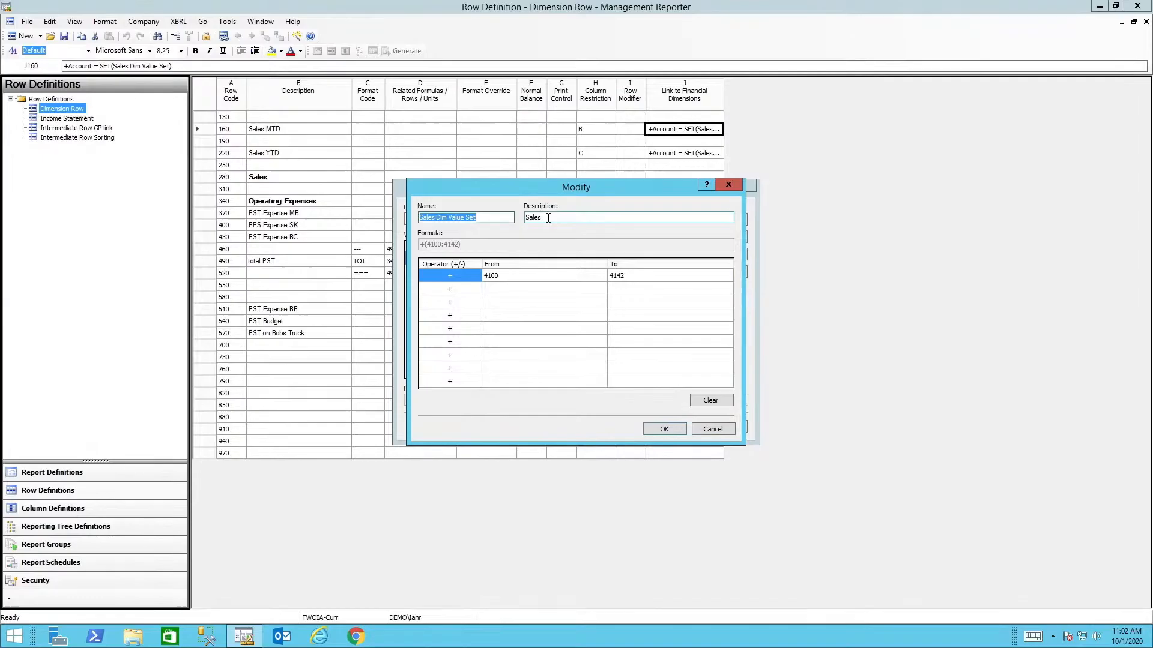
click(548, 218)
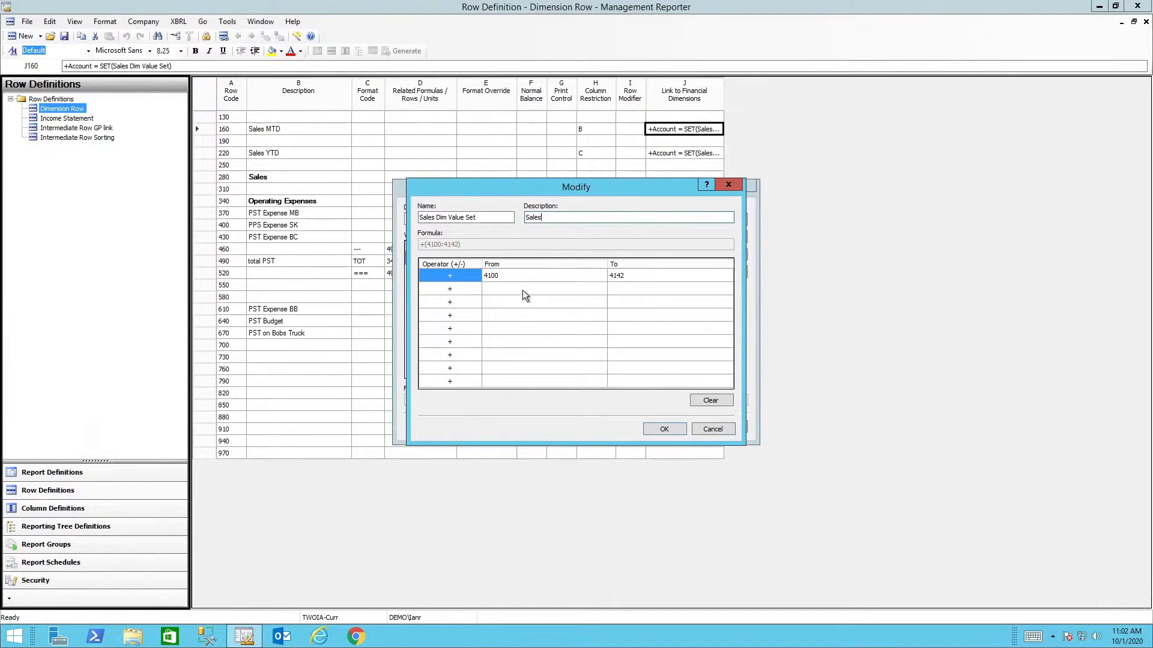
click(514, 276)
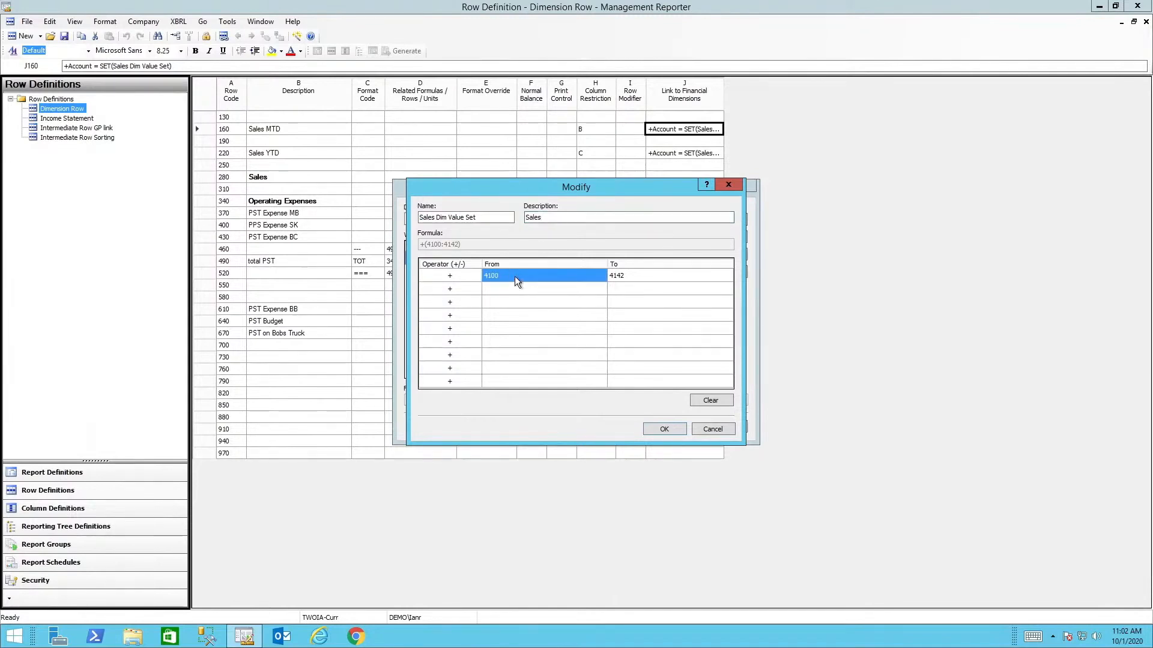
click(633, 278)
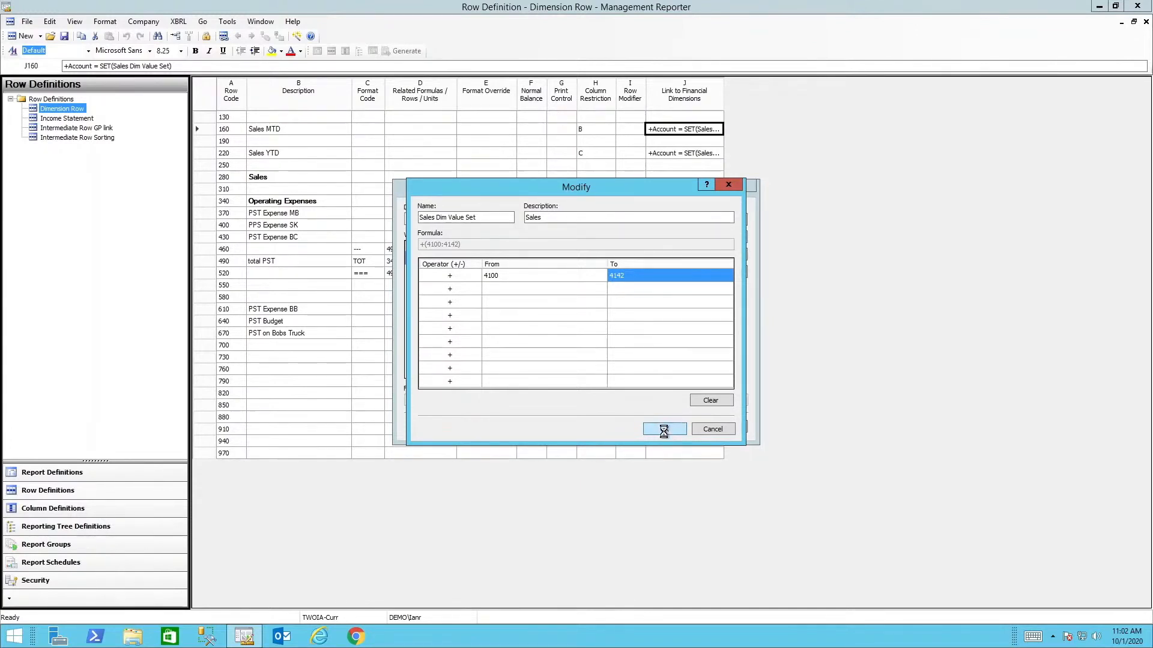
click(664, 431)
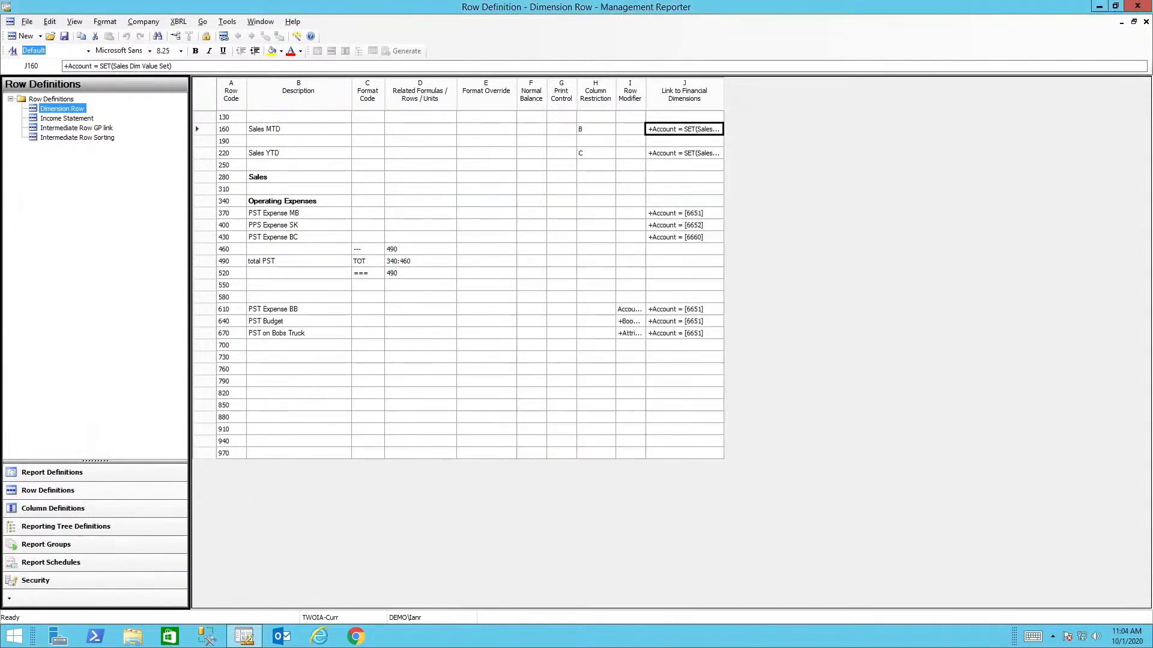
Inspect the Sales MTD row's link to financial dimensions, including its Account value set and the value sets available to it
double_click(669, 131)
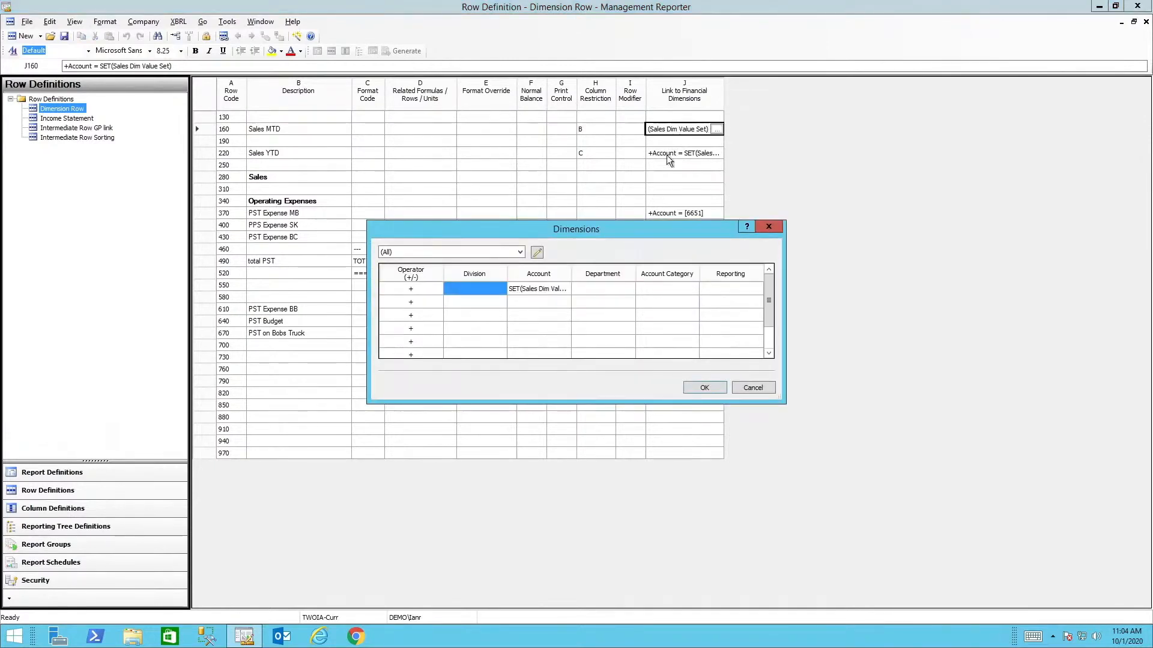
double_click(535, 290)
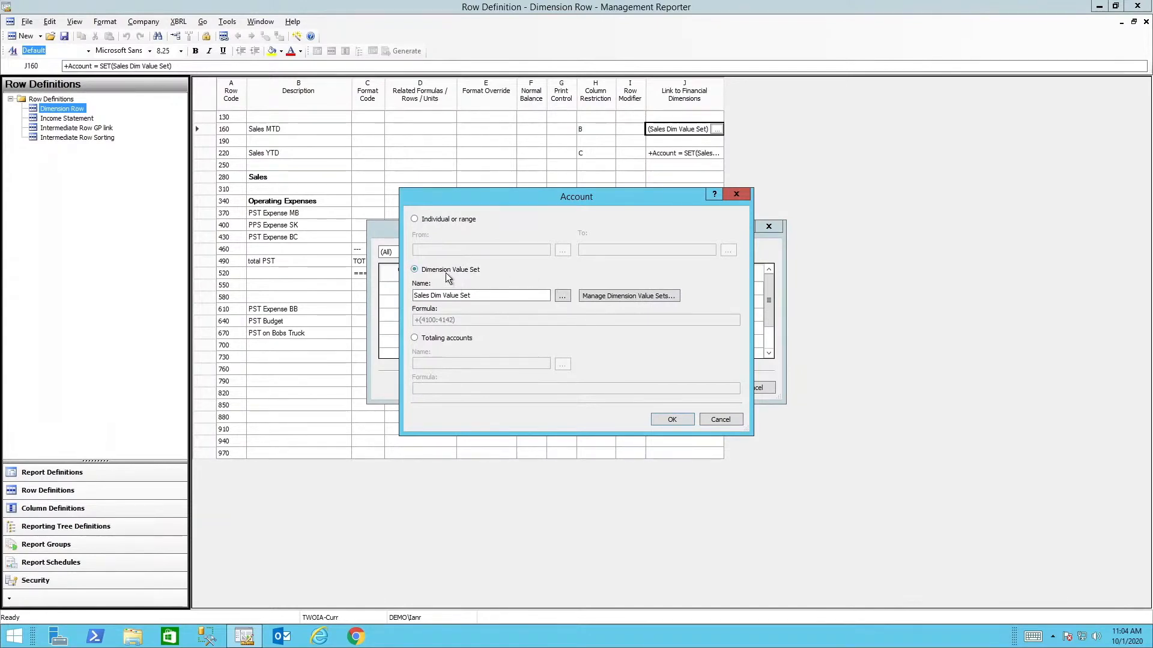
click(562, 296)
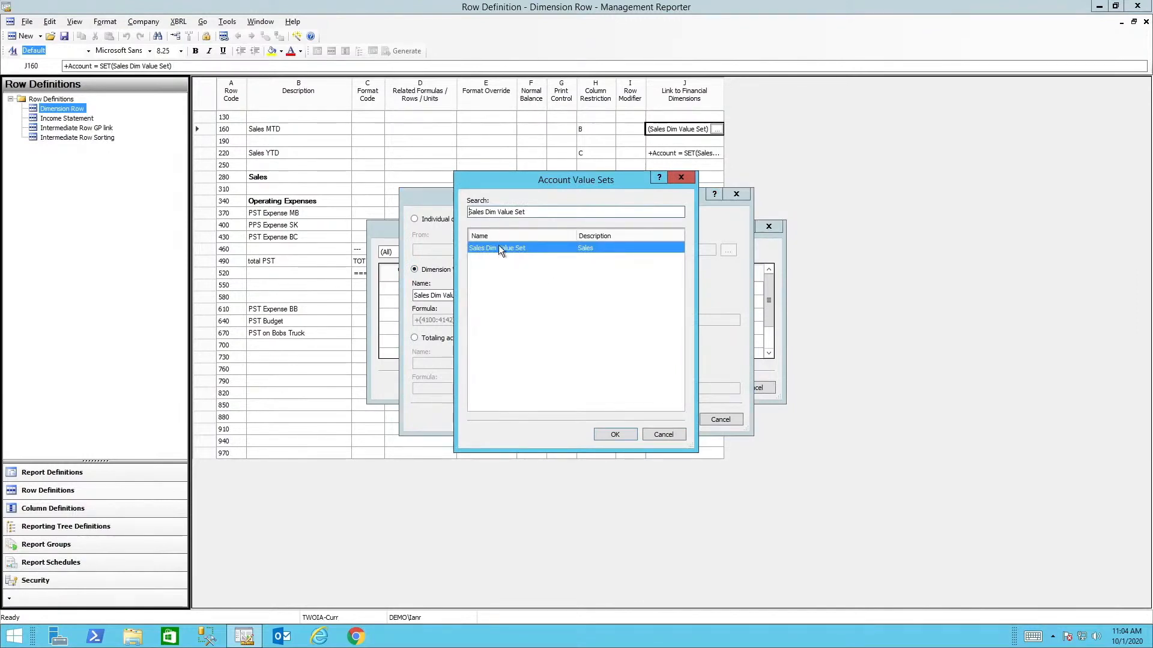
click(655, 435)
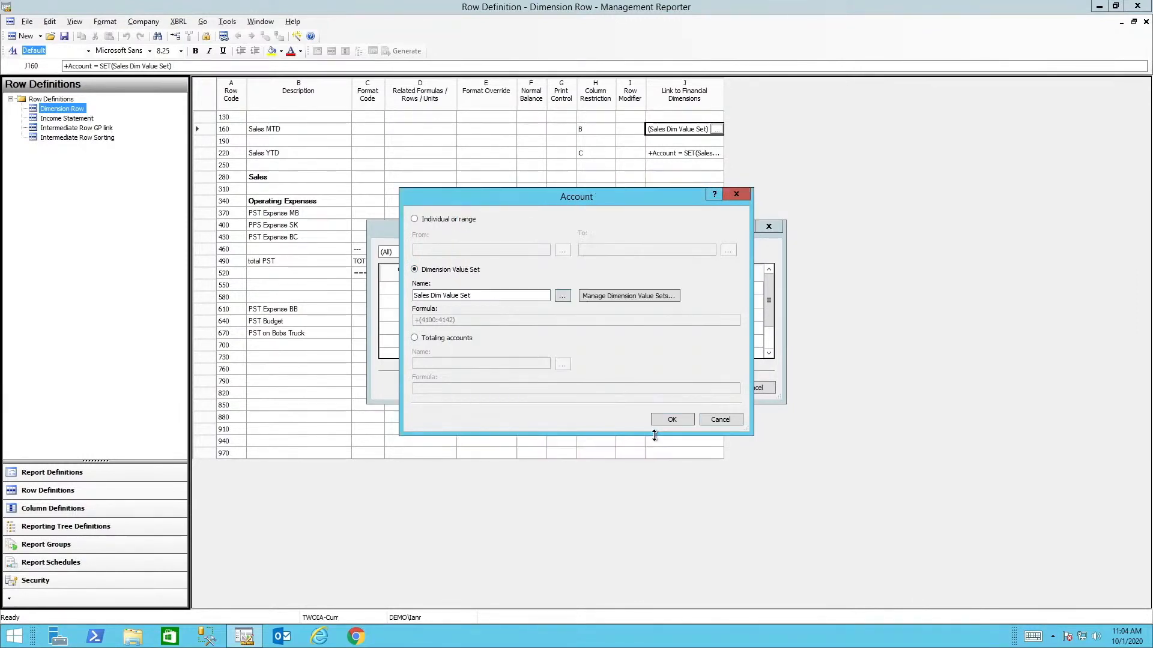
click(609, 297)
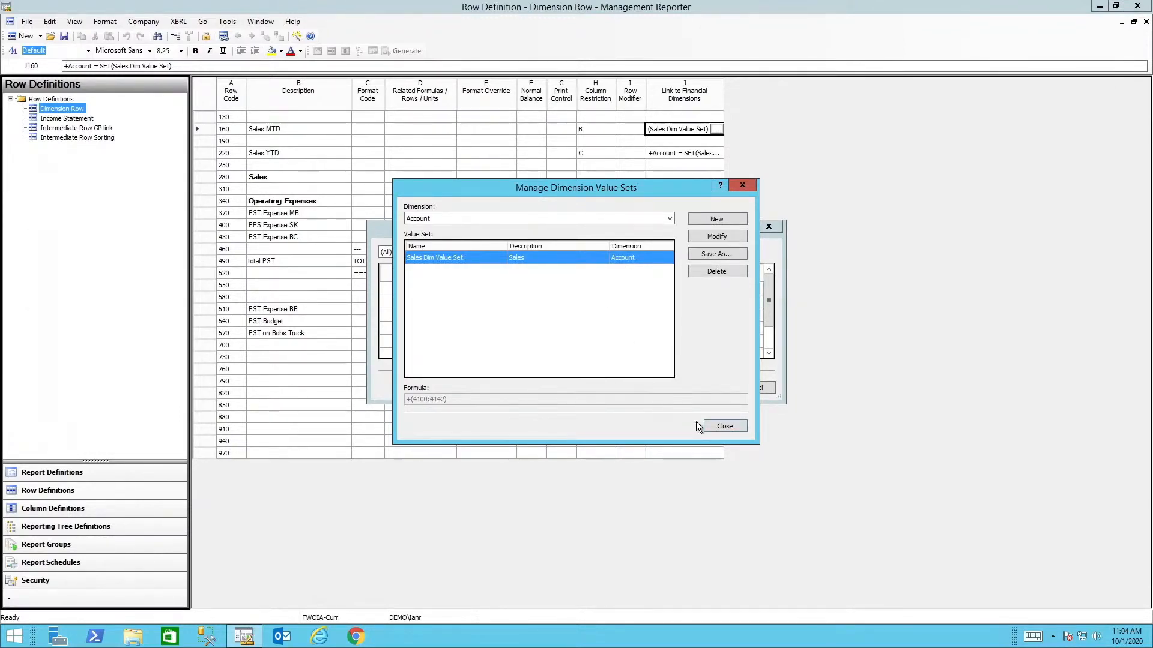
click(725, 426)
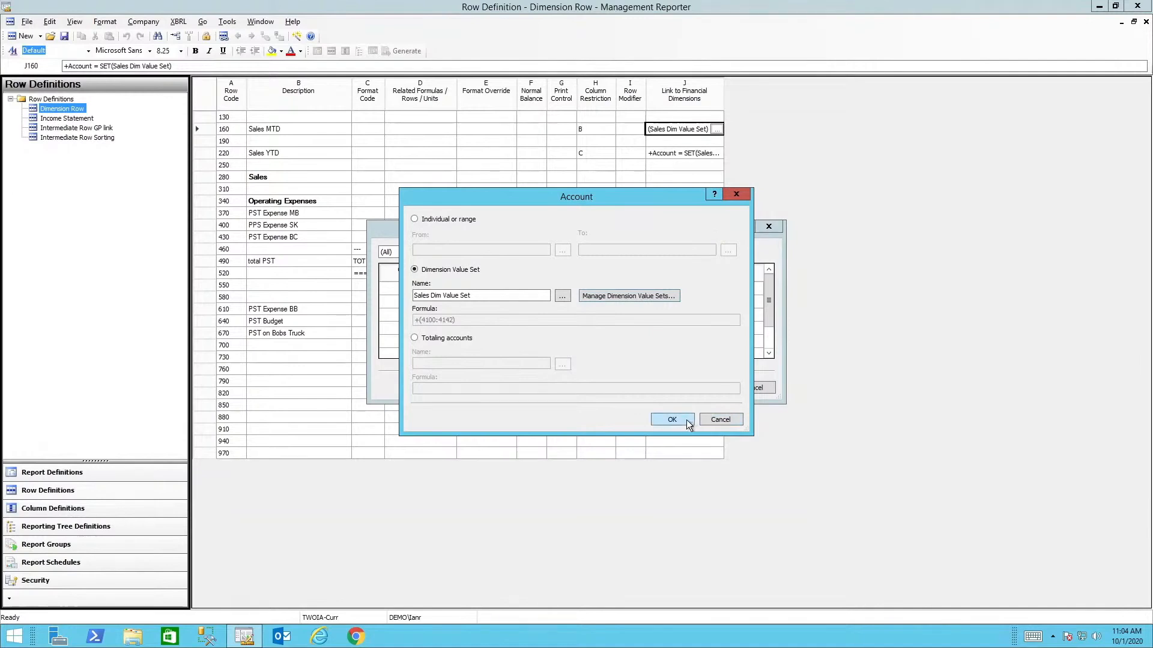
click(688, 419)
click(704, 388)
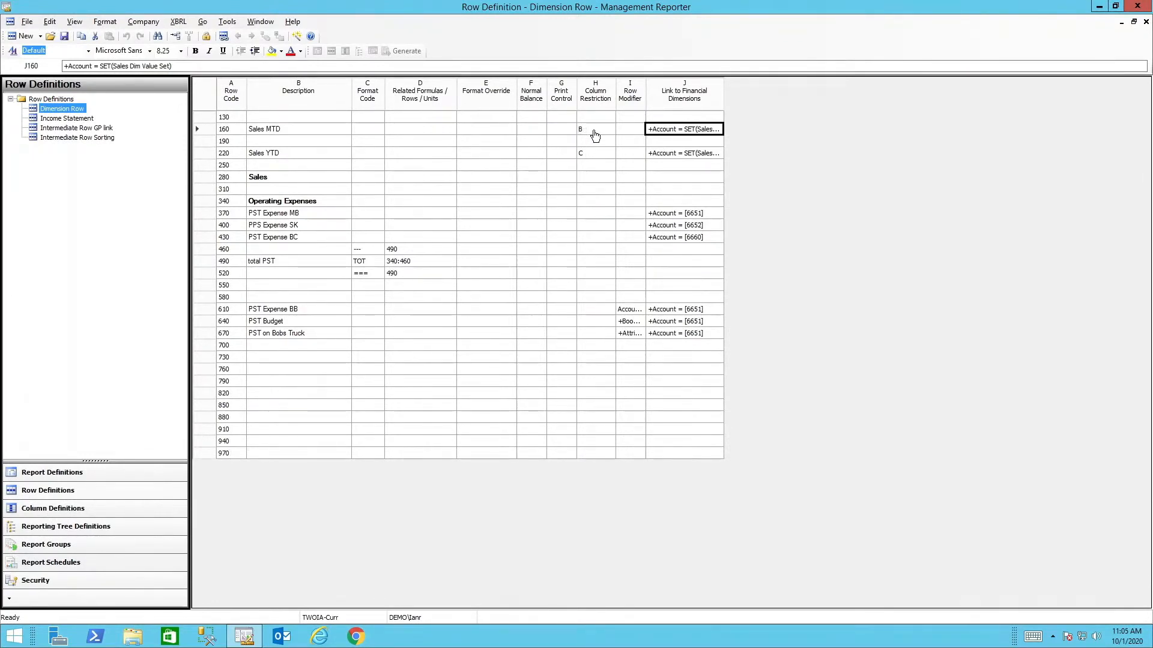
Check the column restrictions on the Sales MTD and Sales YTD rows and the related row of underline row 460
click(595, 135)
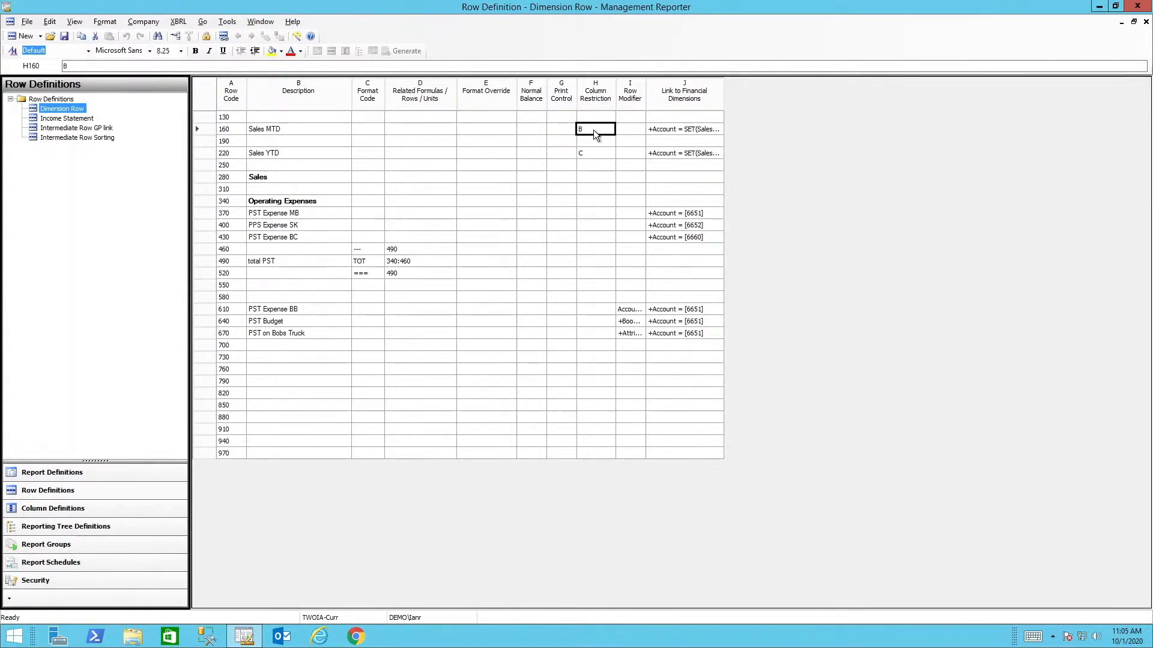
click(597, 154)
click(402, 248)
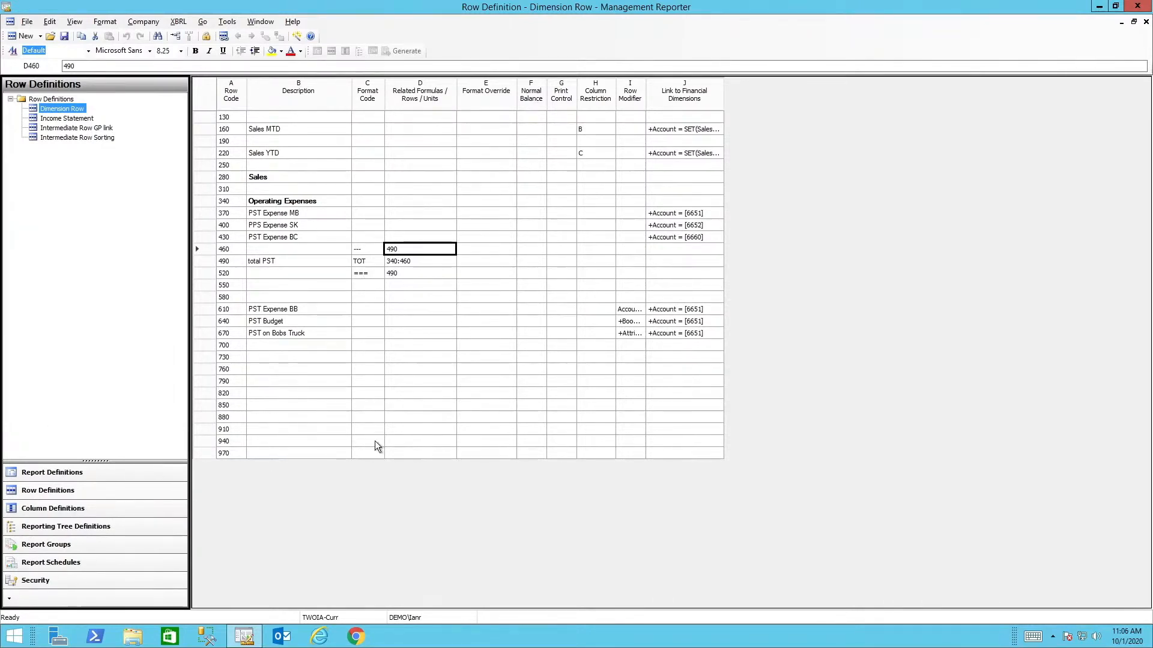
Review the account modifier and its available options for the PST Expense BB row without changing it
double_click(632, 311)
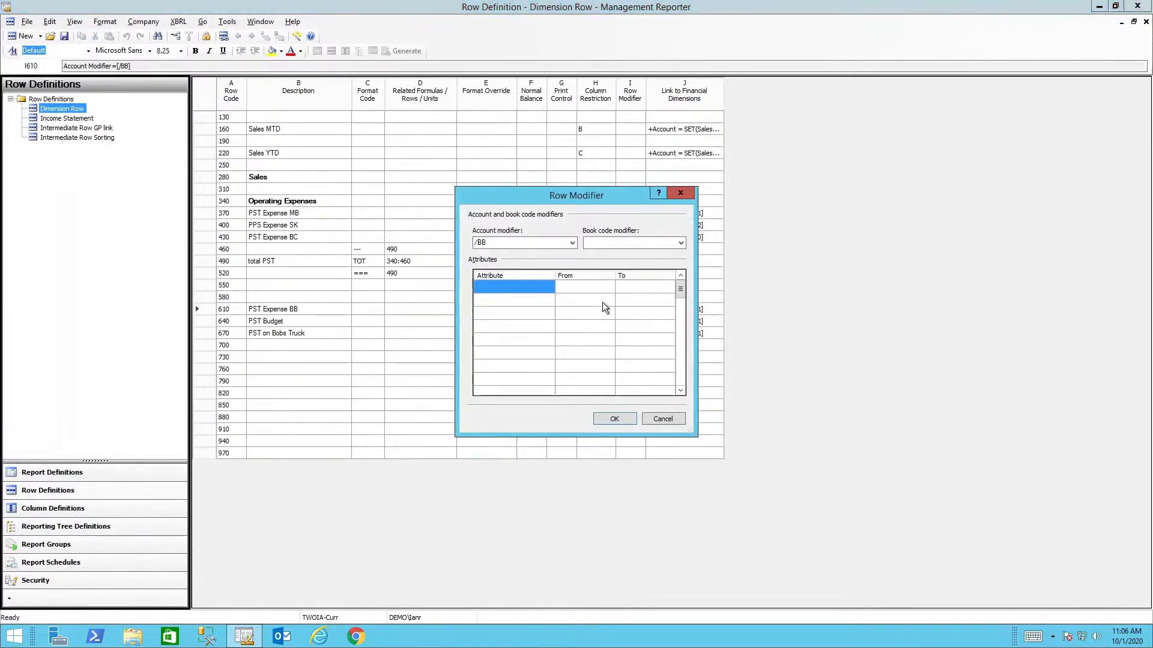
click(571, 243)
click(571, 243)
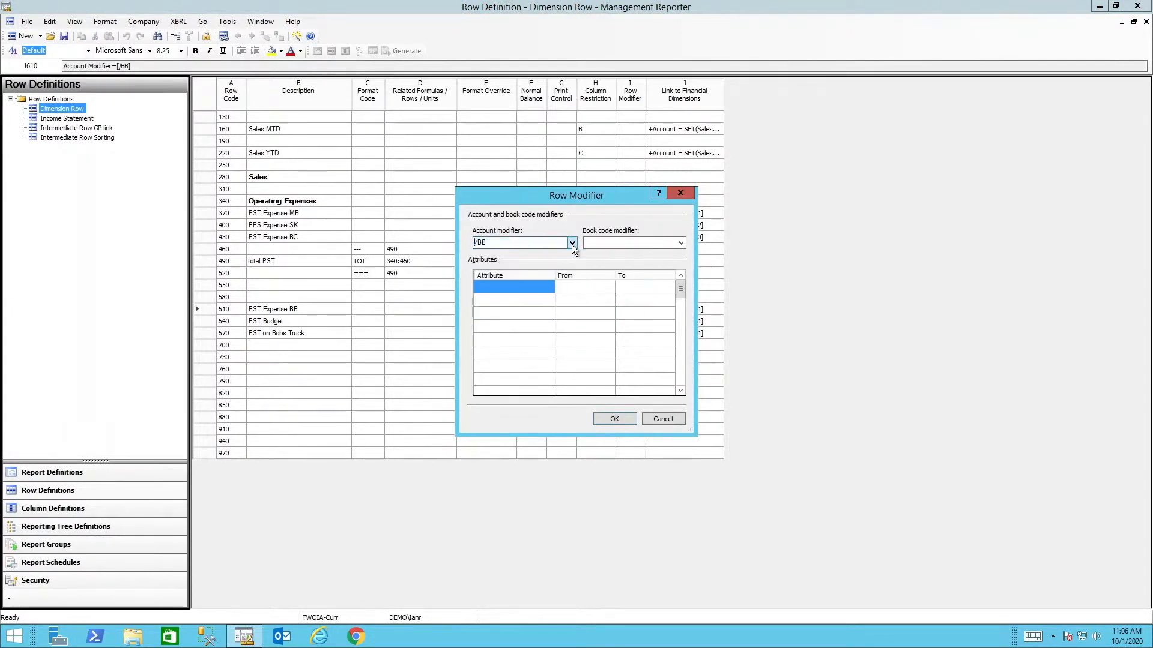
click(651, 417)
Review the book code modifier set in the PST Budget row's row modifier
click(633, 325)
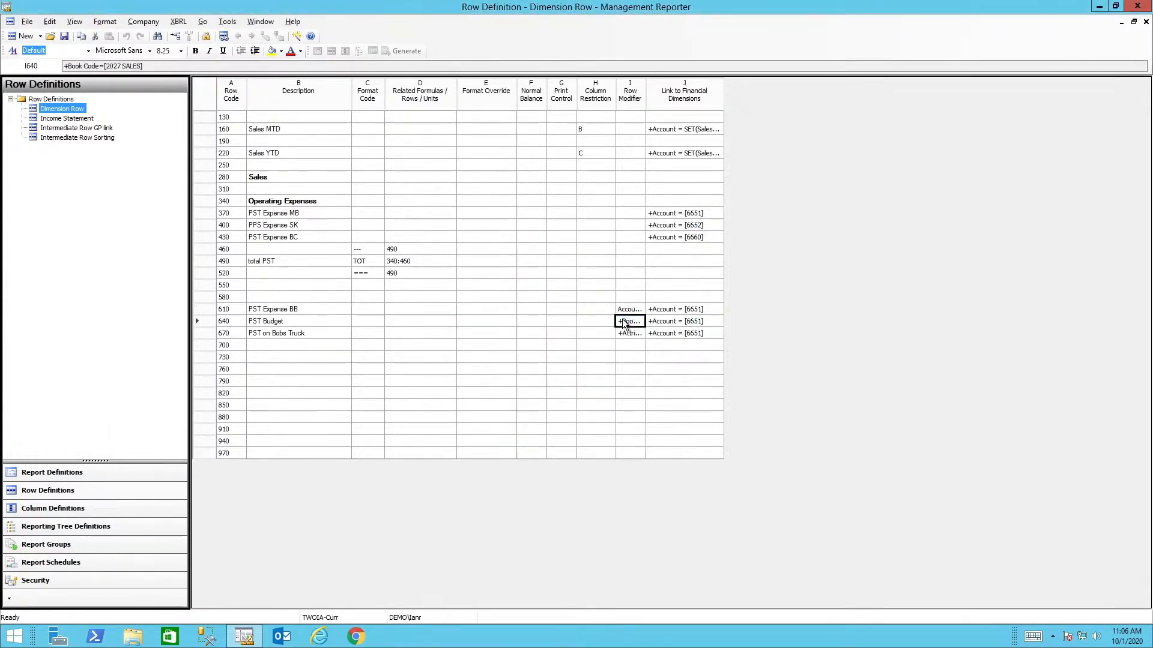
click(638, 322)
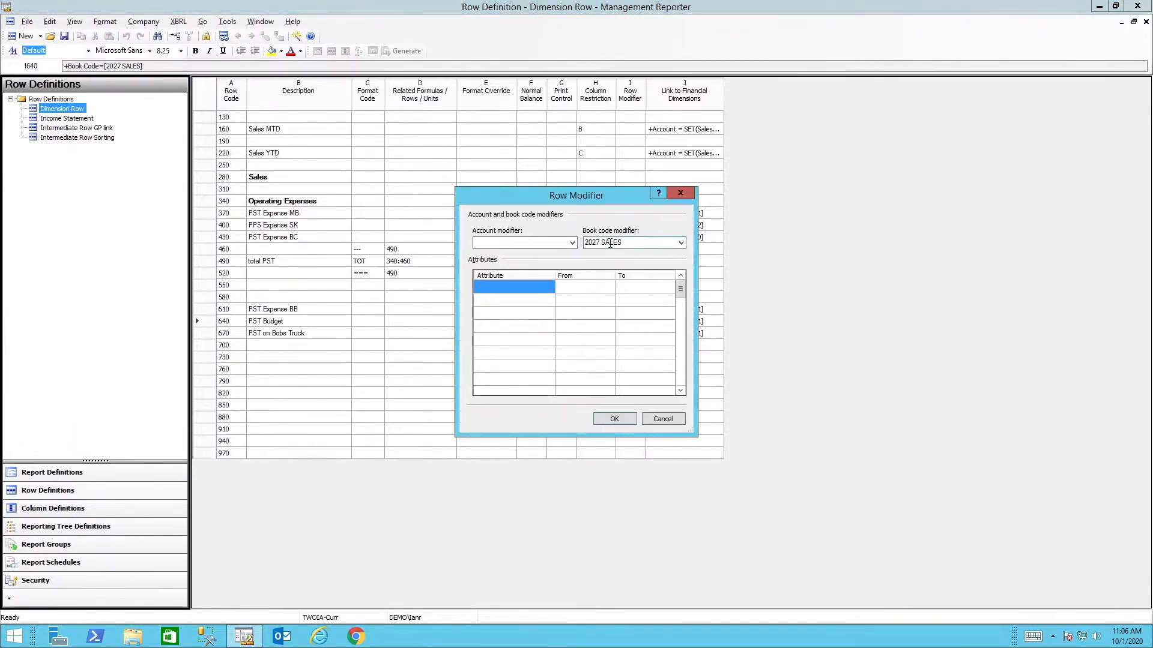
click(637, 245)
click(615, 419)
Review the Distribution Reference attribute in the row modifier of row 670
click(629, 331)
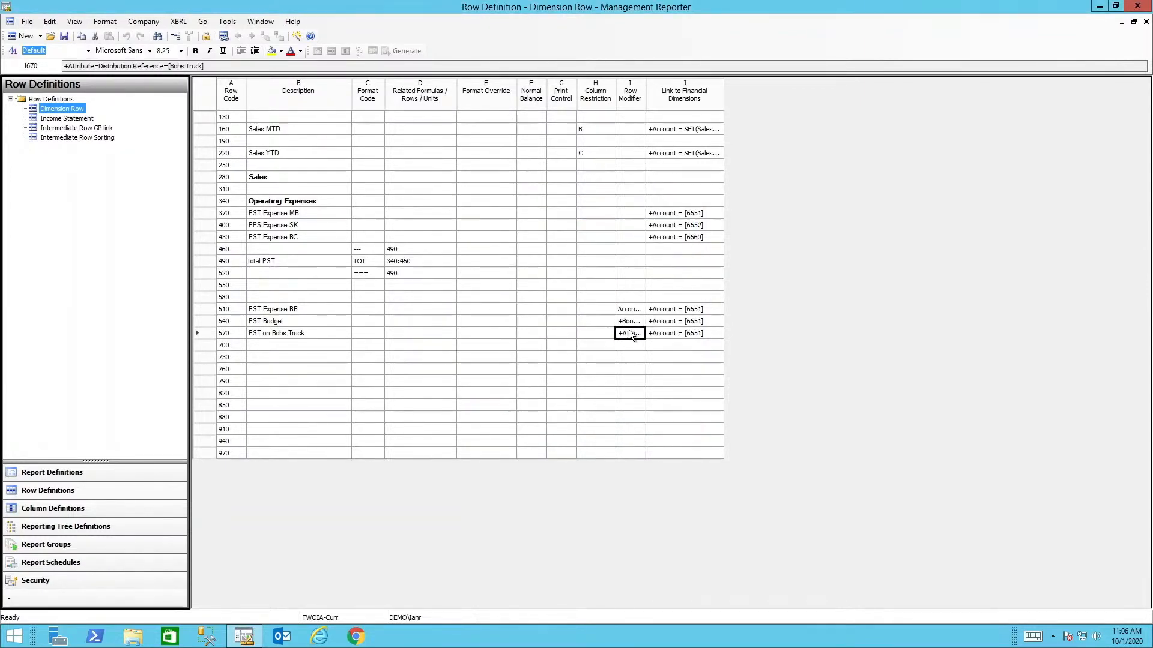
click(630, 335)
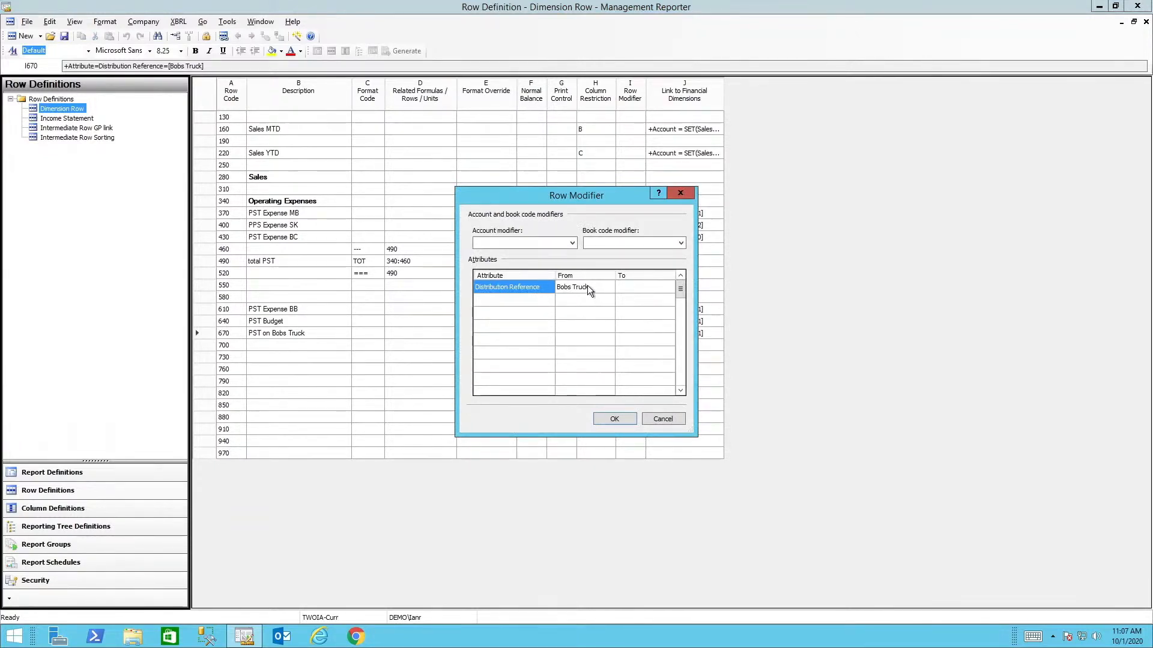
click(615, 419)
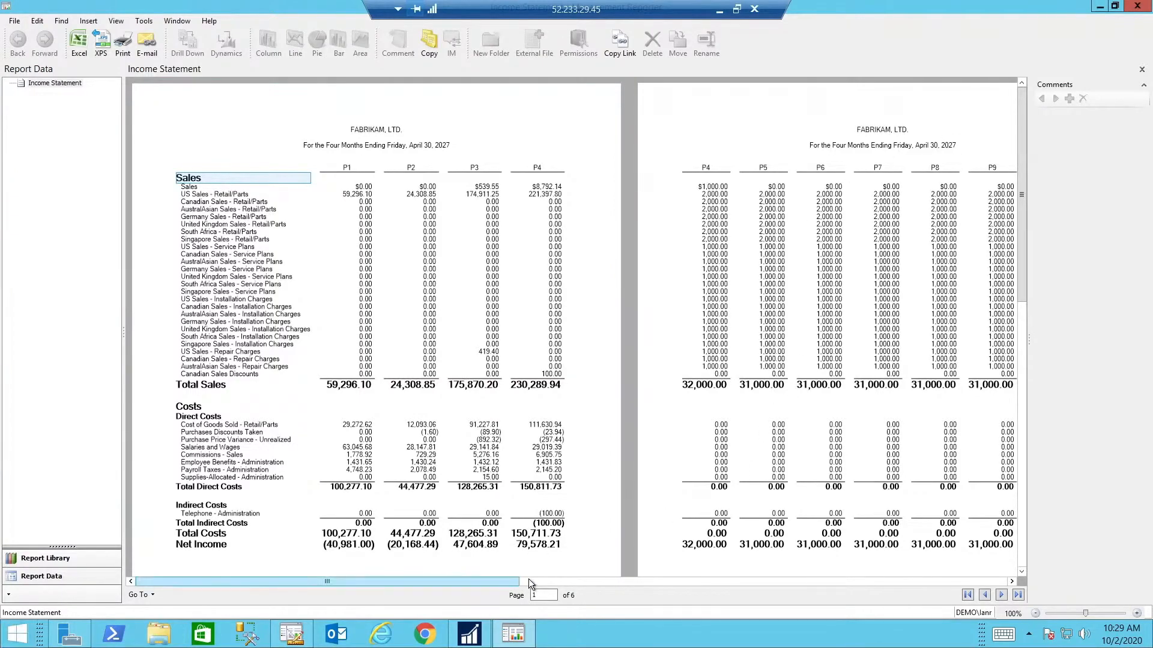
Examine the later period columns of the generated Income Statement report
click(583, 582)
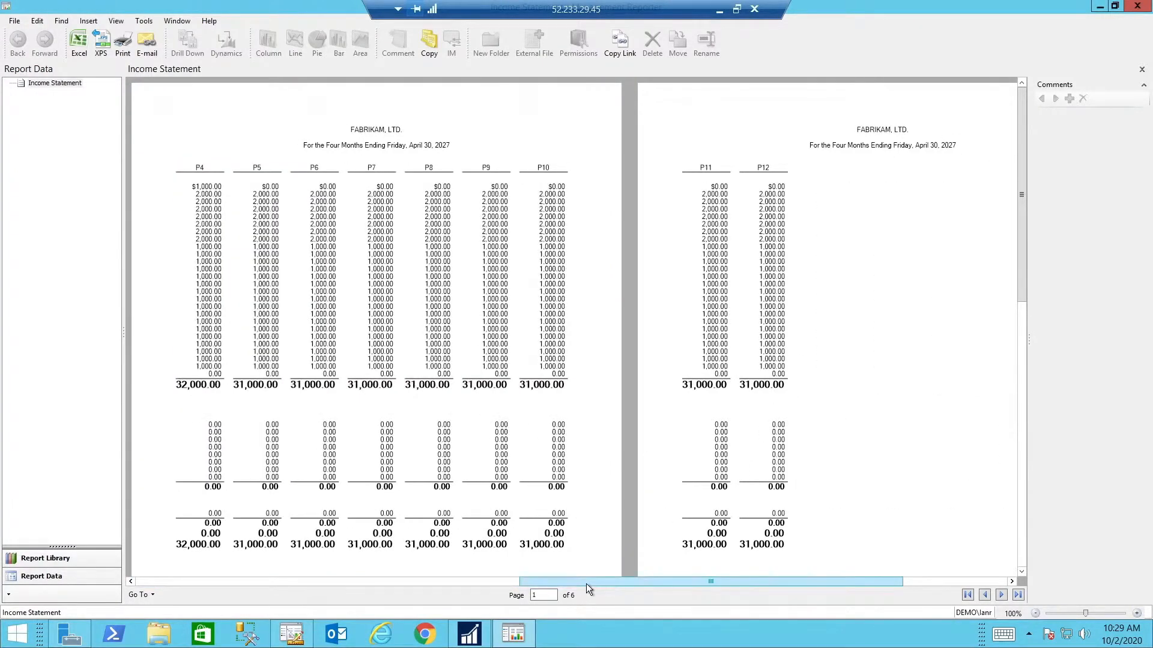
click(356, 580)
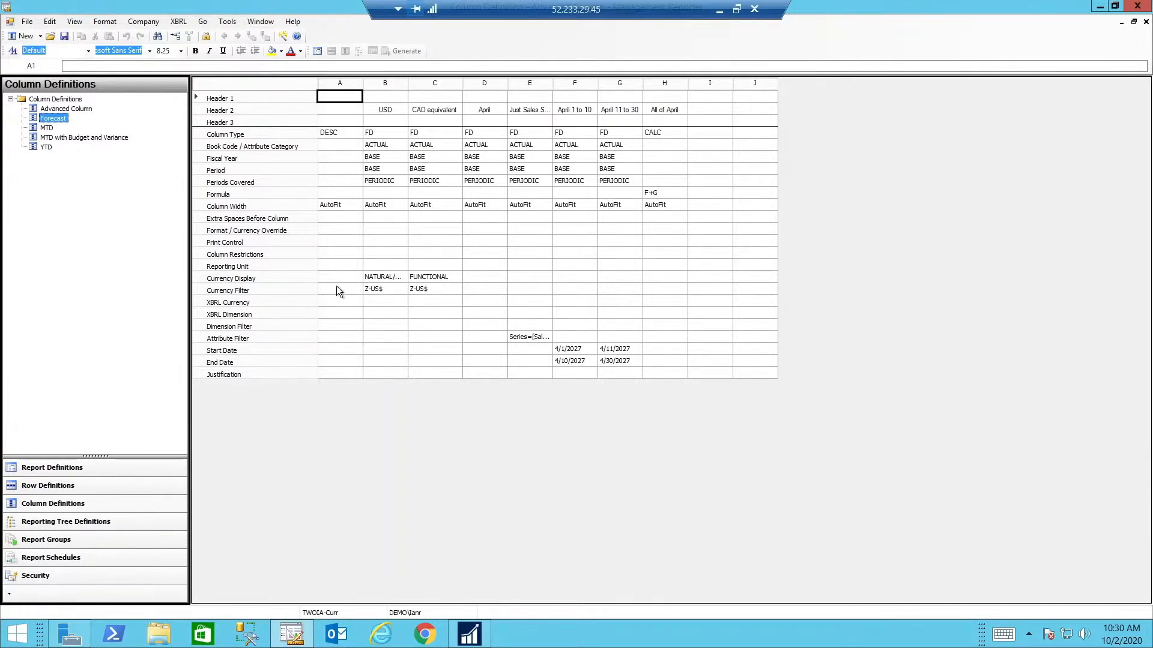
Review the currency display options and currency filters of the USD and CAD equivalent columns in the Forecast column definition
double_click(384, 276)
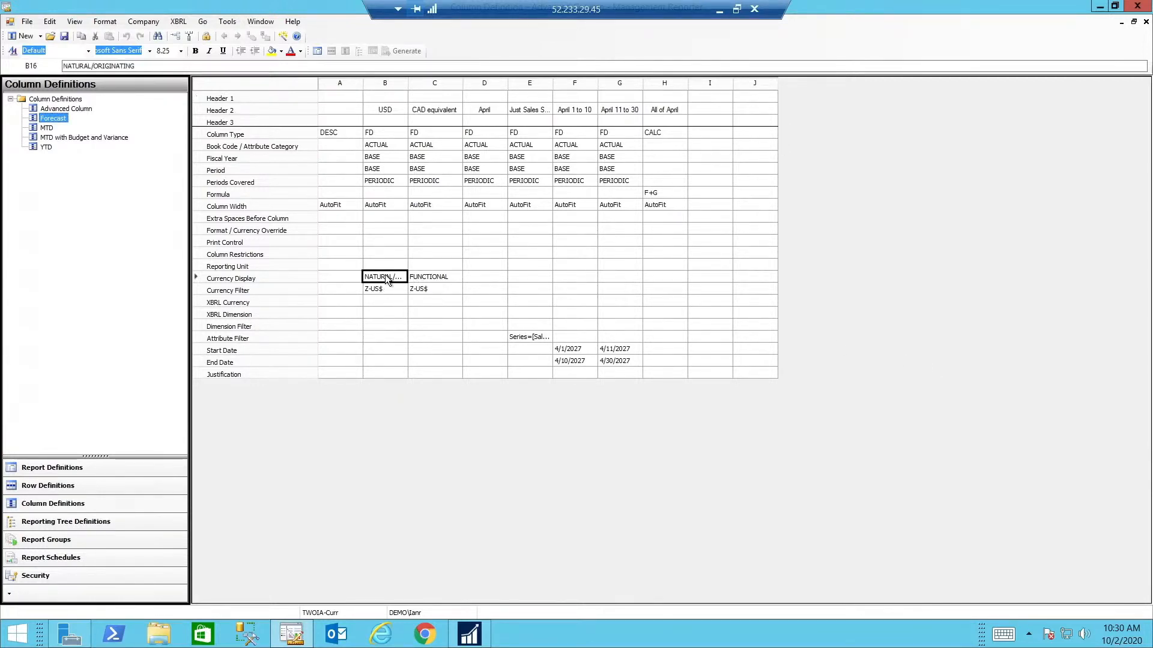
click(402, 277)
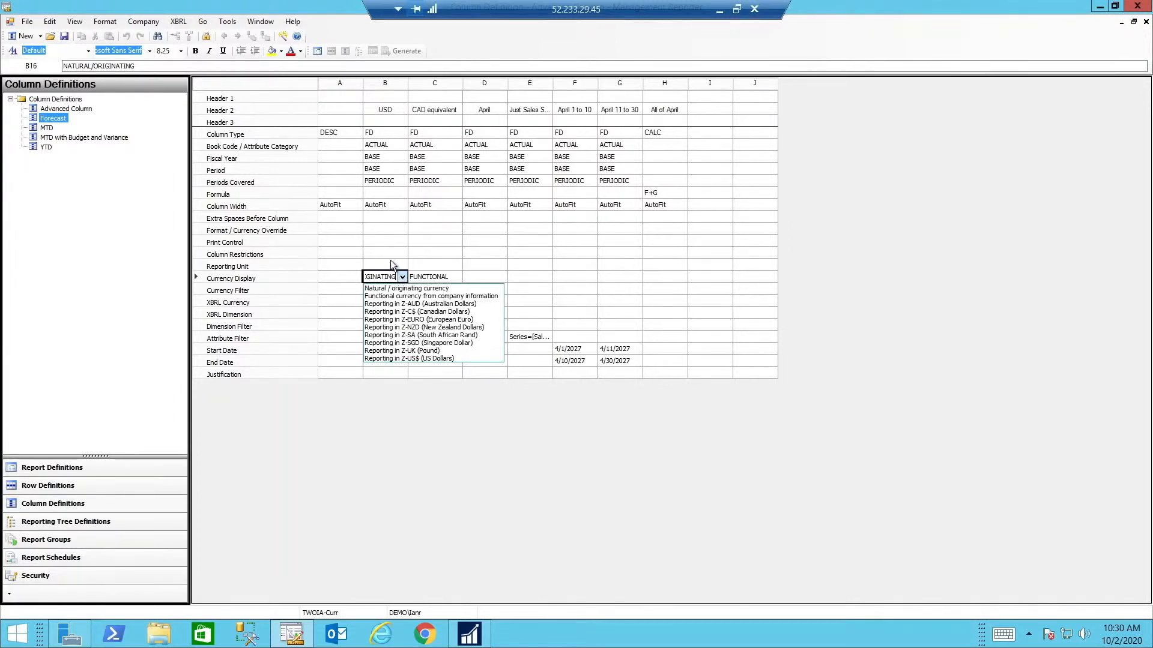
click(390, 261)
click(376, 287)
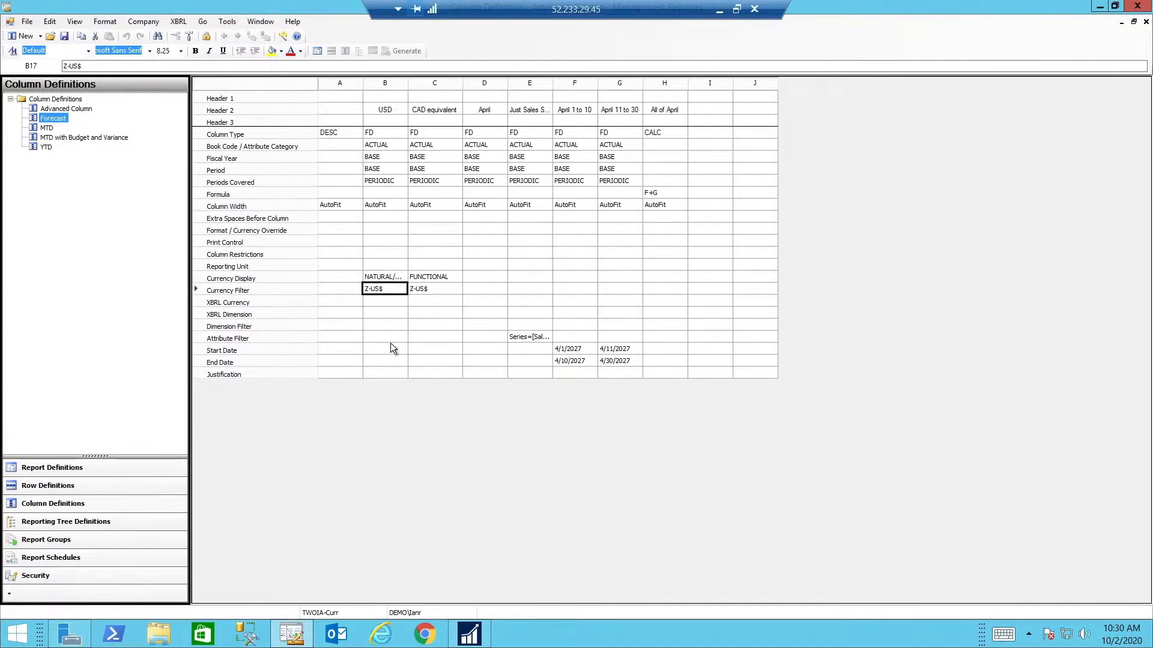
click(453, 278)
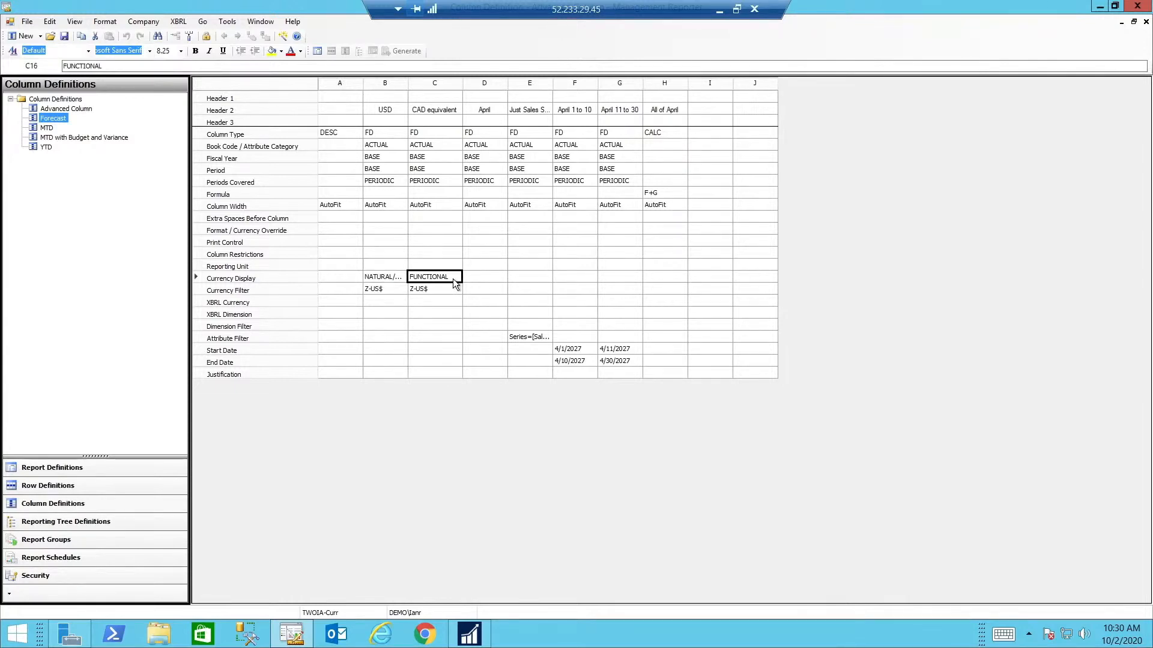
click(442, 290)
Review the Series attribute filter applied to column E of the Forecast column definition
double_click(516, 337)
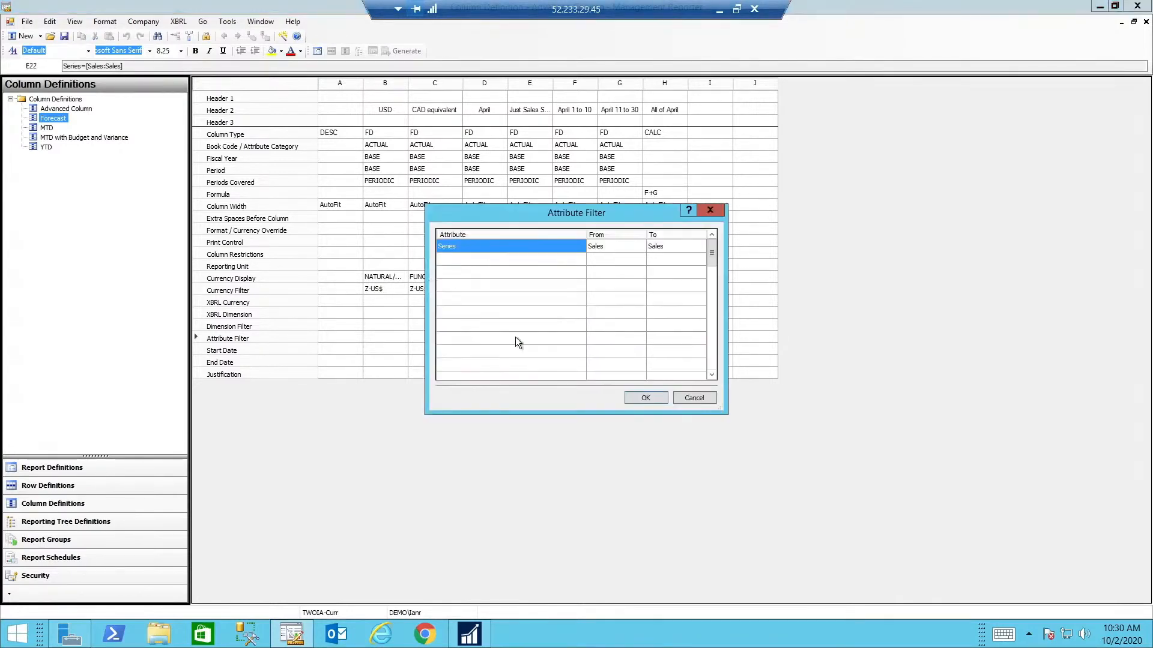
click(645, 398)
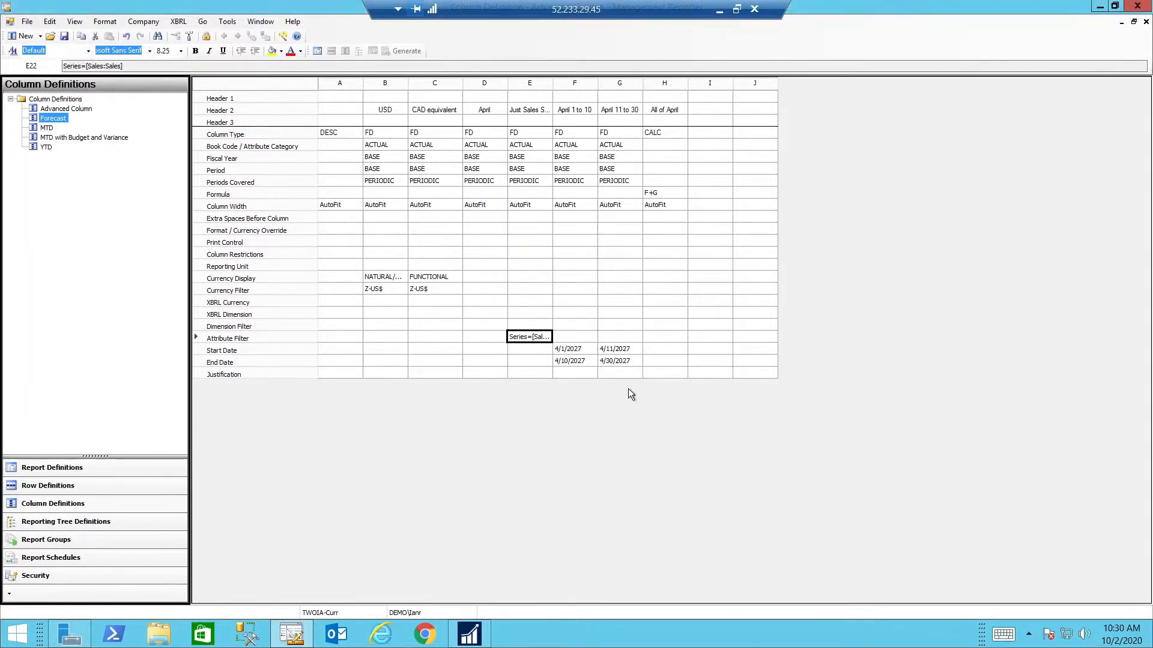
Review the start and end dates of the April 1 to 10 and April 11 to 30 columns in the Forecast column definition
click(580, 349)
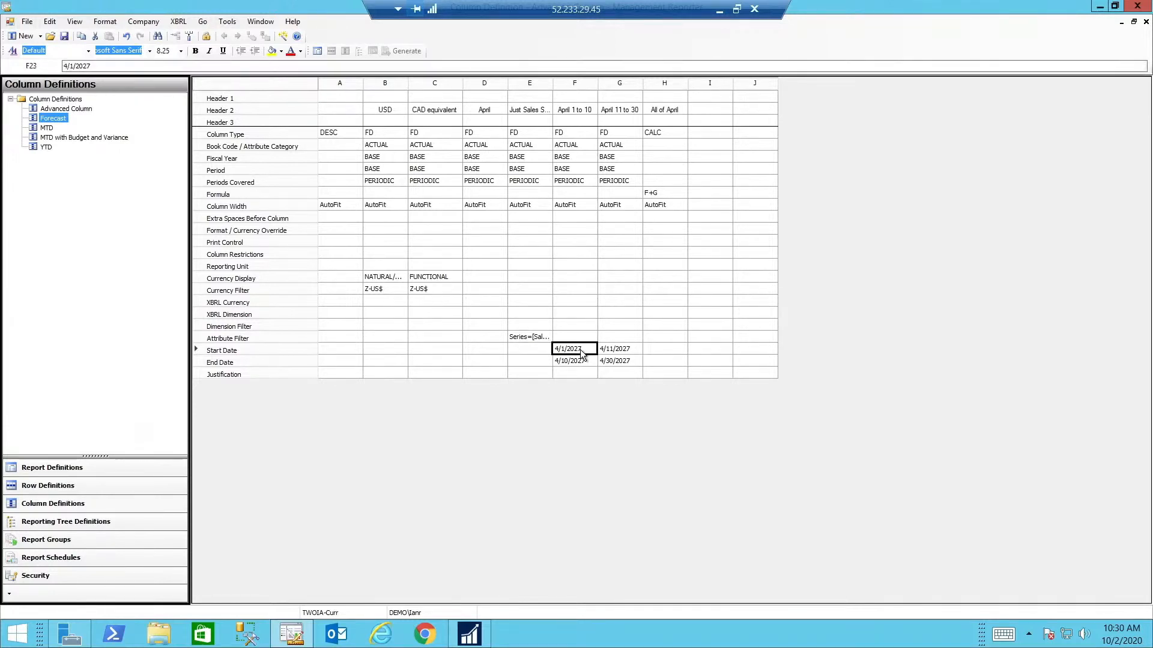
click(627, 349)
click(625, 359)
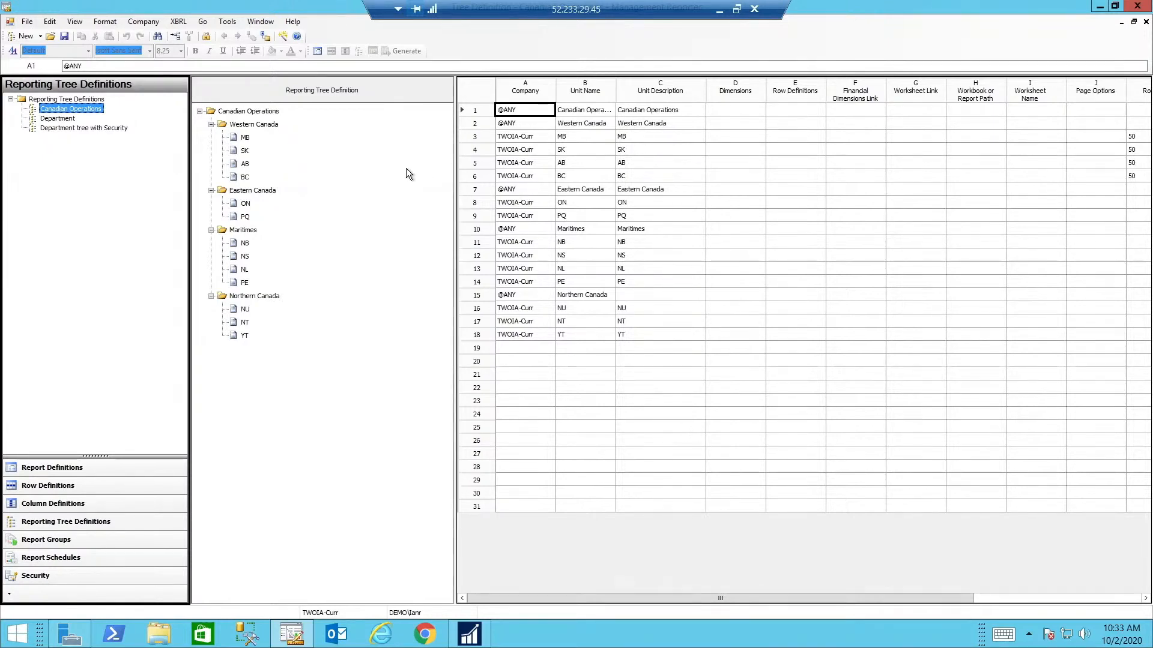
Review the Western and Eastern Canada province units, from MB through PQ, in the Canadian Operations reporting tree
click(241, 138)
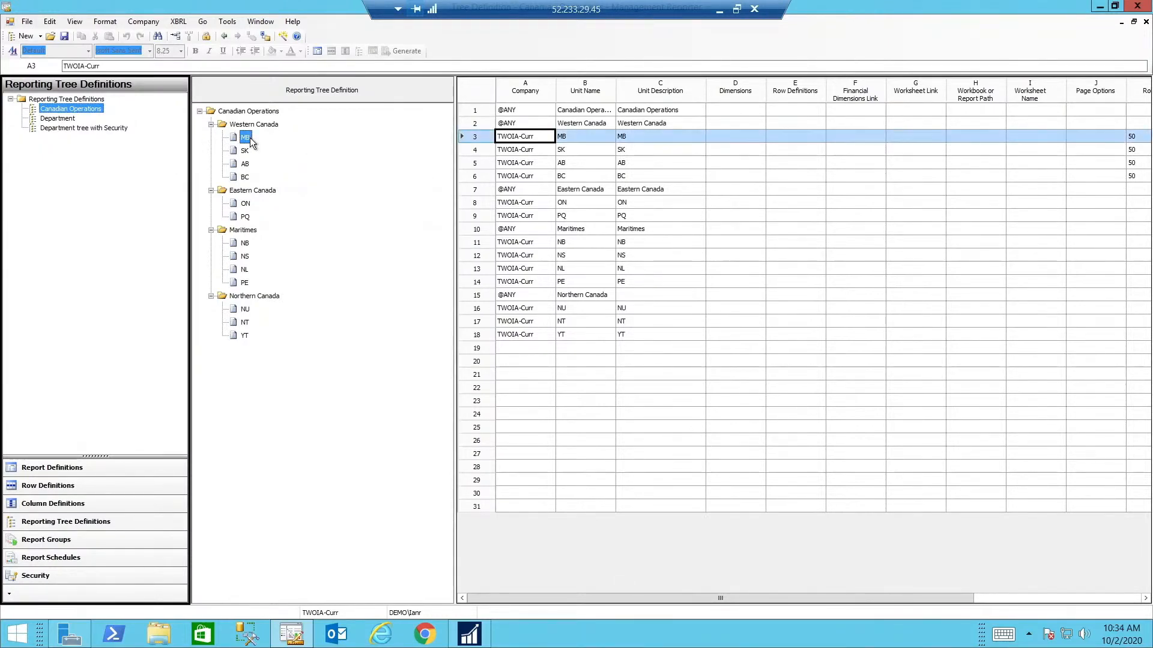
click(244, 152)
click(243, 164)
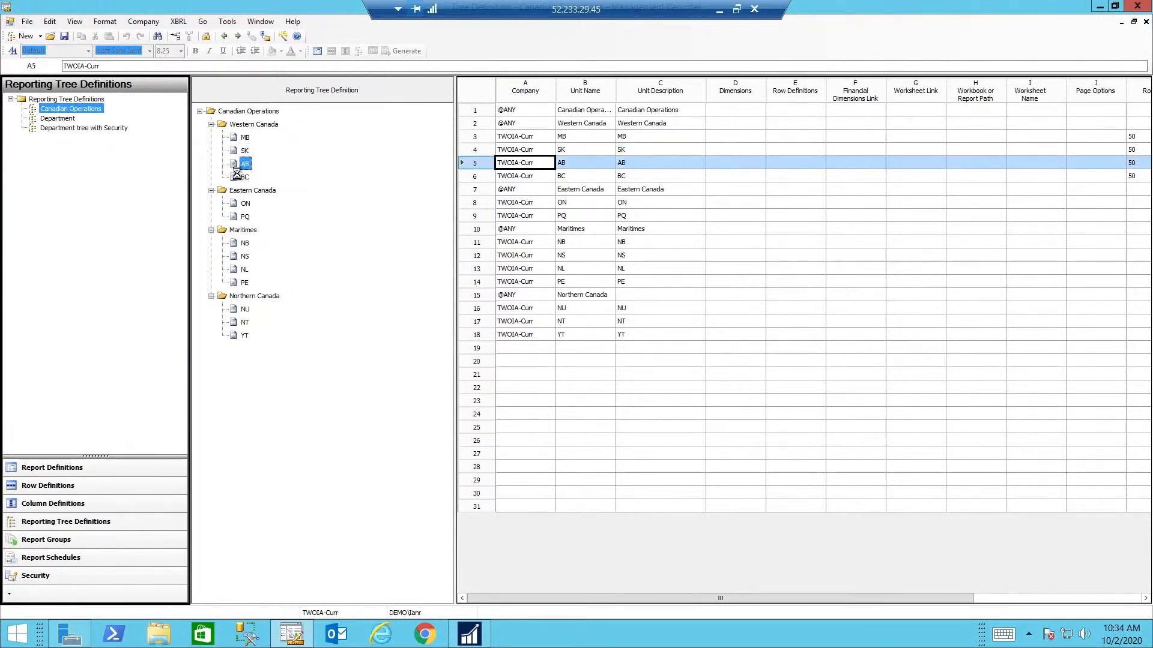
click(243, 177)
click(244, 204)
click(245, 216)
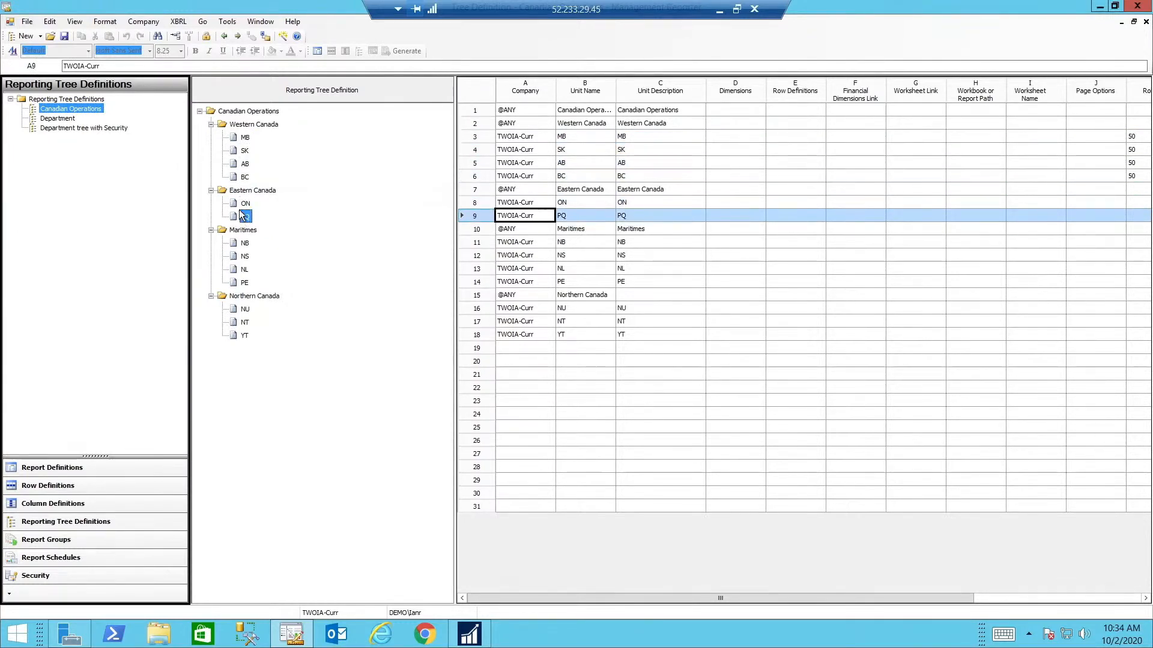
Review the Western Canada, Eastern Canada, Maritimes and Northern Canada parent units in the Canadian Operations reporting tree
click(239, 126)
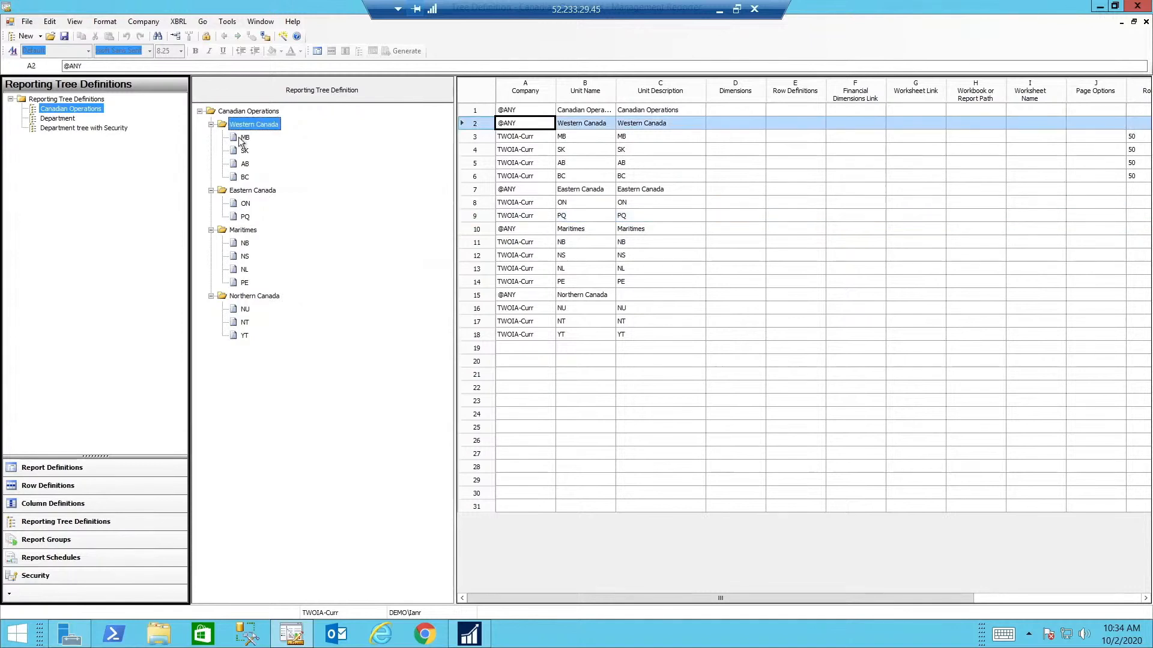
click(236, 192)
click(233, 230)
click(247, 296)
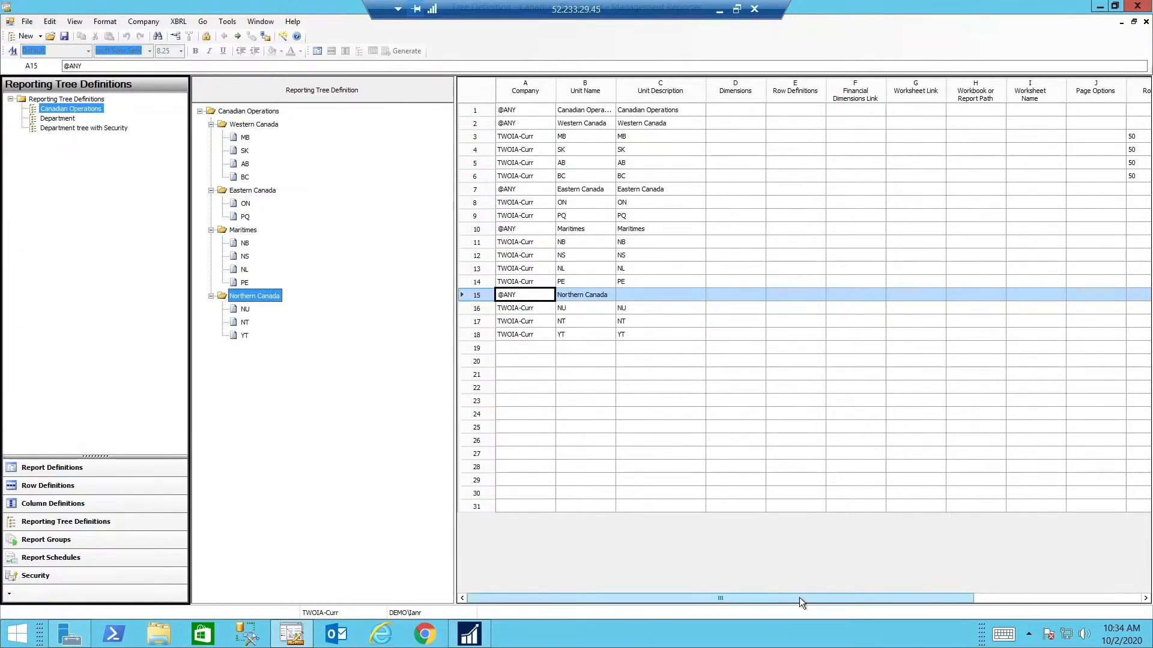
Review the rollup percentages of the MB, SK, AB and BC units and the remaining tree columns
drag(798, 597, 932, 594)
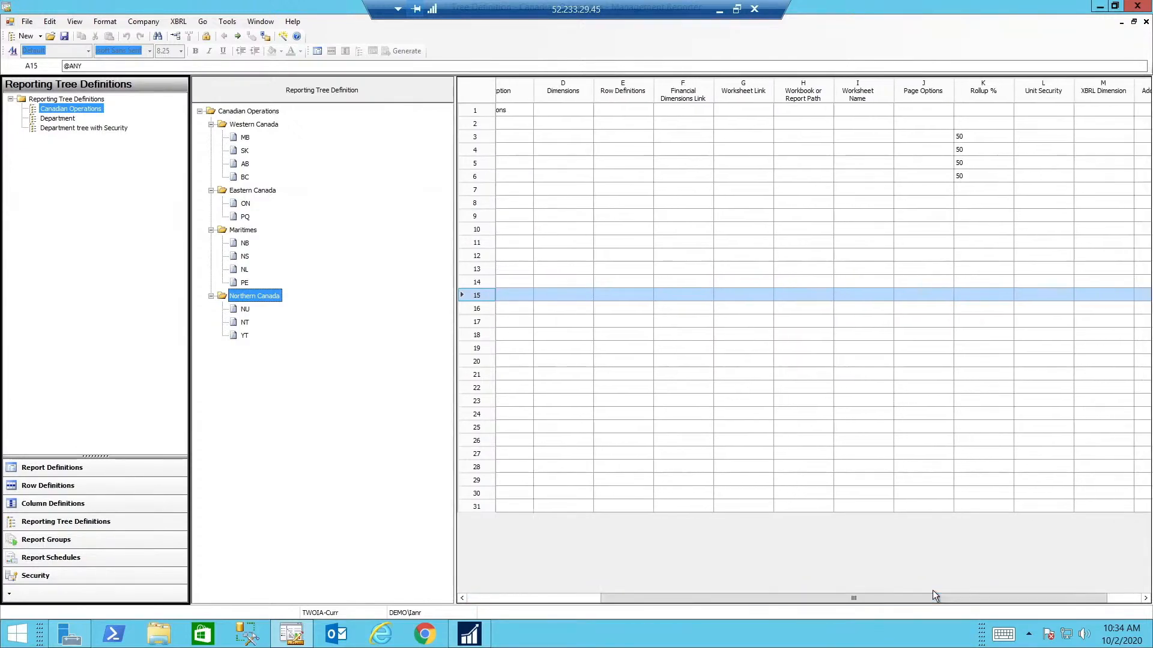
click(964, 139)
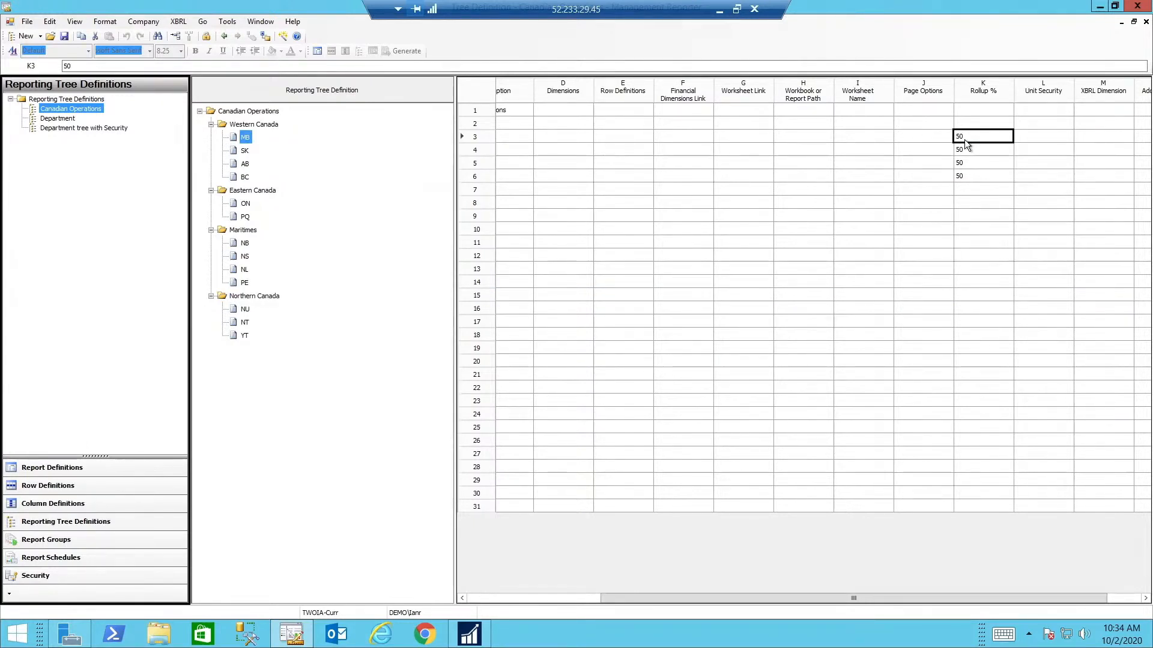
click(967, 150)
click(964, 163)
click(963, 175)
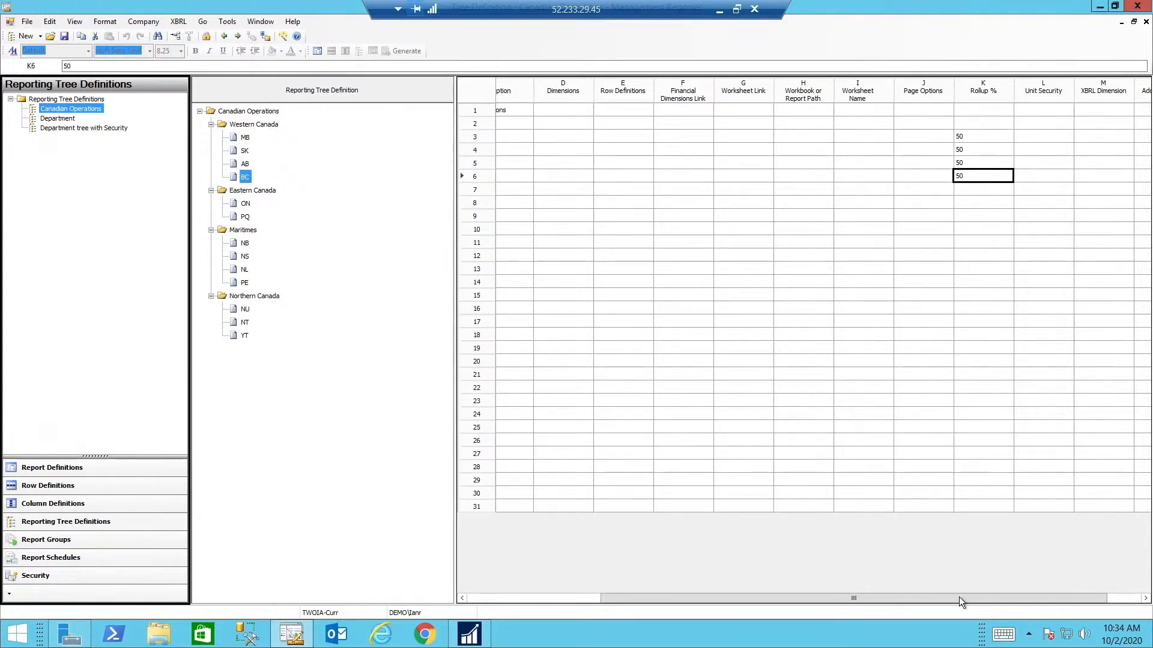
drag(960, 600, 1053, 598)
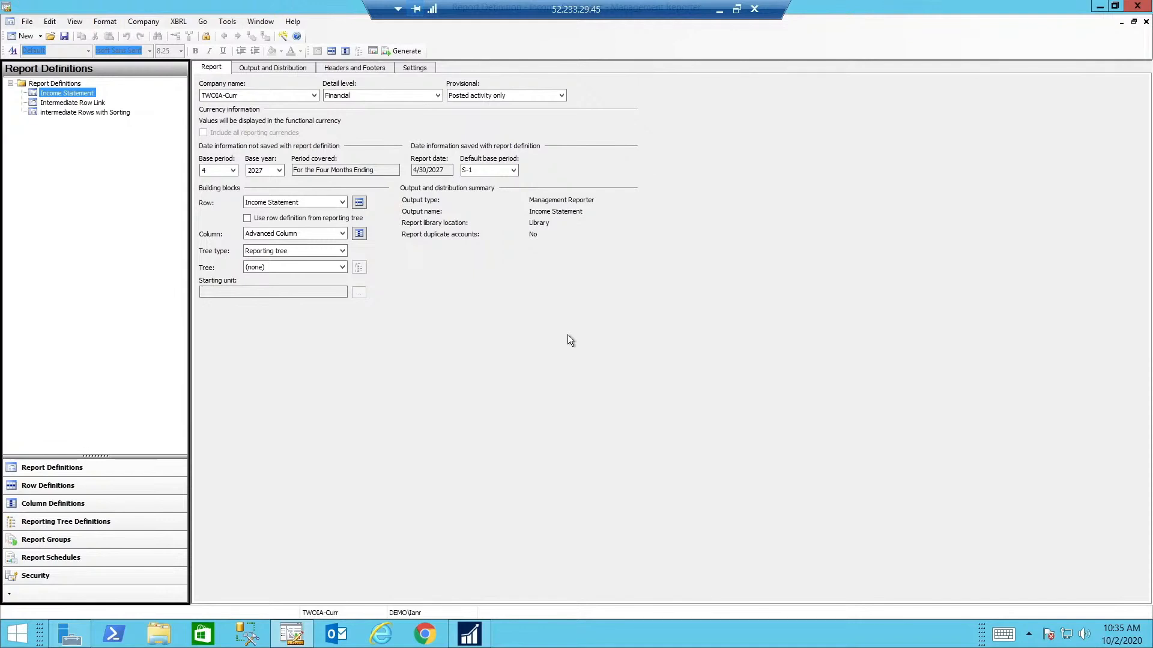
Review the available detail level and provisional activity options of the Income Statement report definition
click(349, 95)
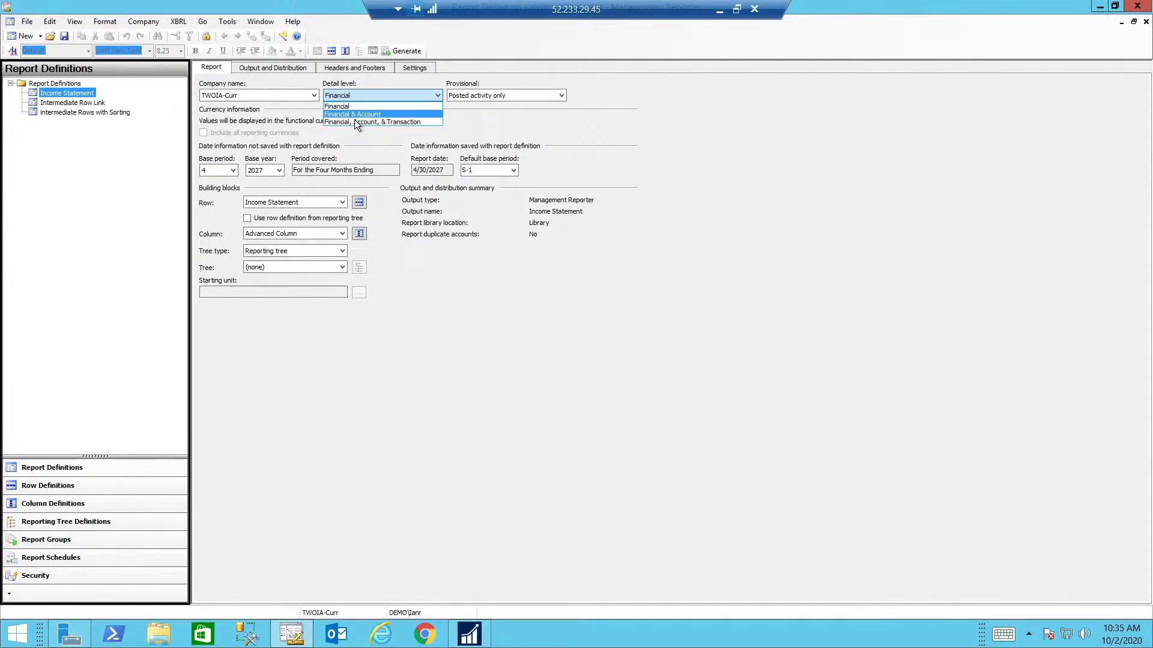
click(491, 95)
click(491, 95)
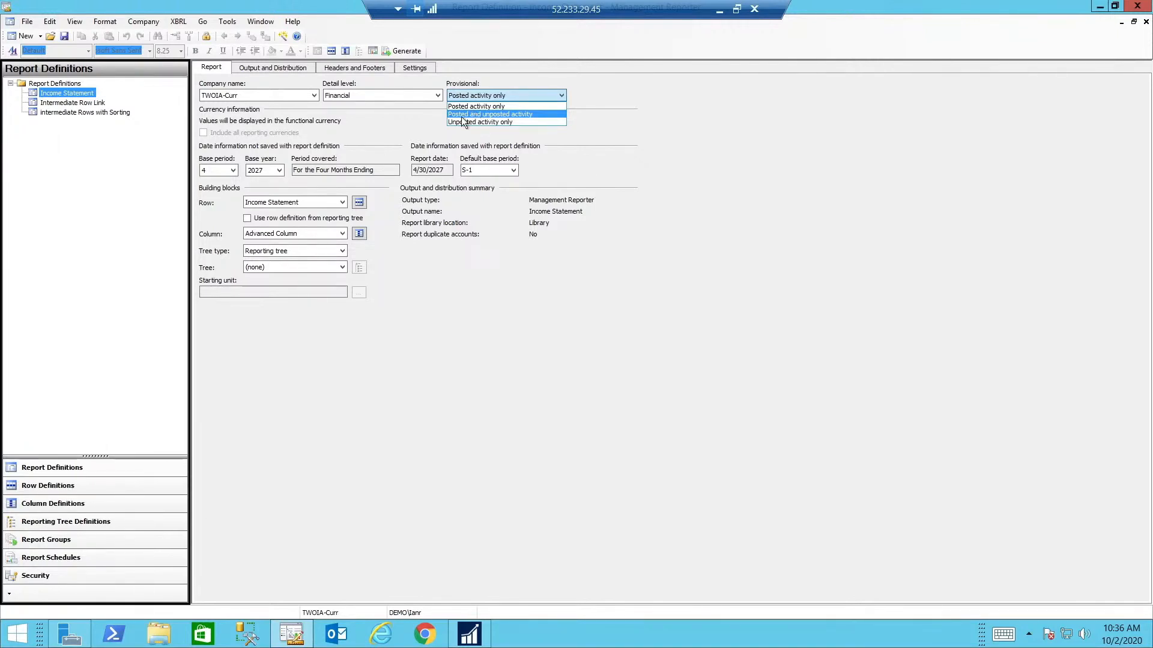
key(Down)
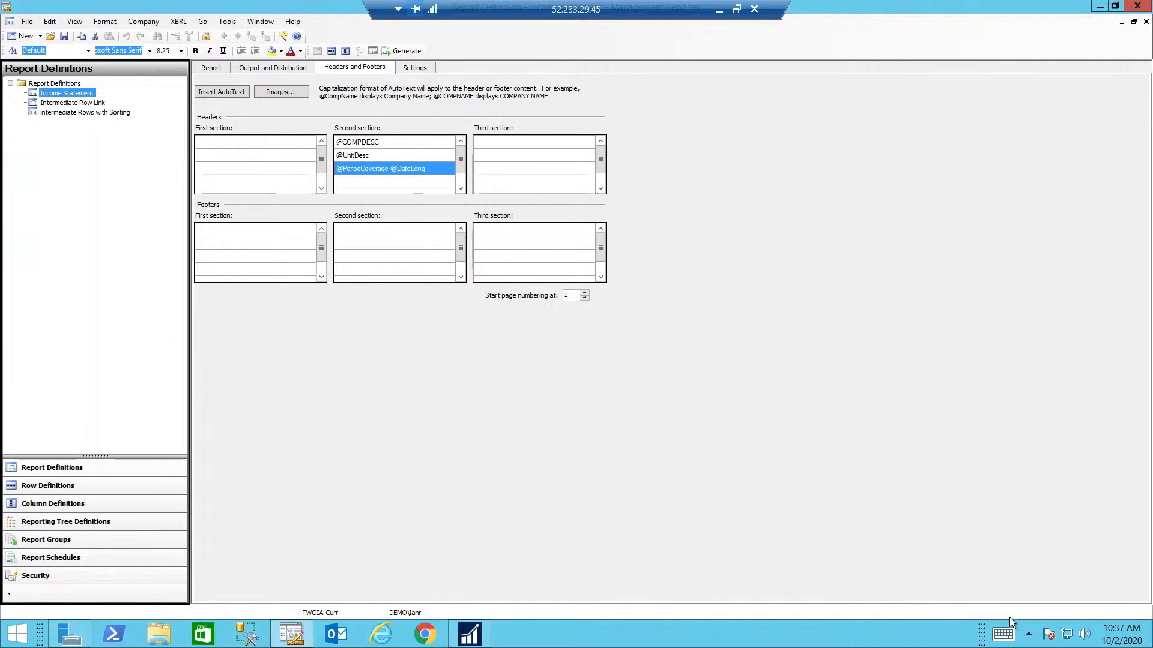
Examine the long date format in the Windows regional date settings behind the report header's date AutoText
click(1120, 640)
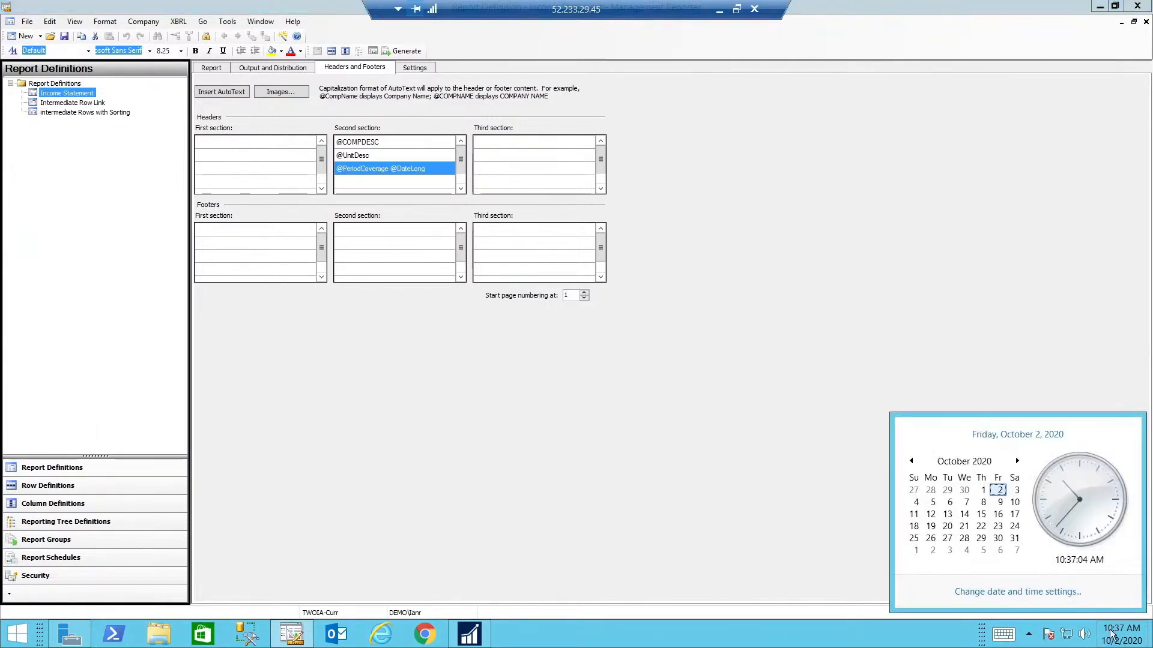
click(998, 592)
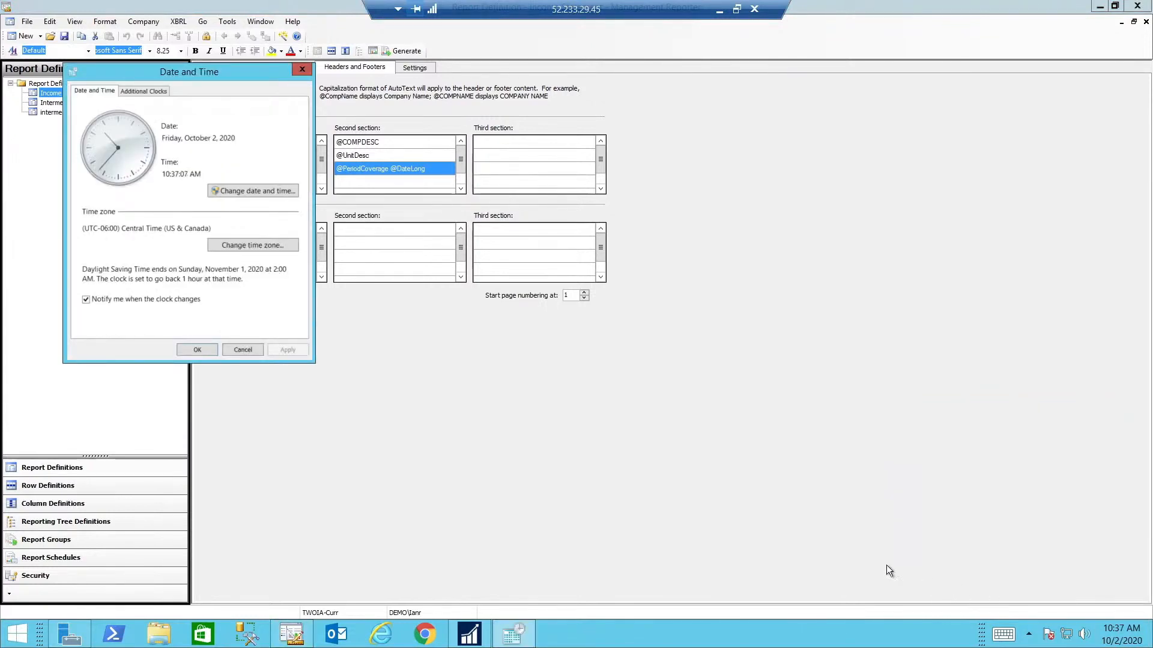
click(235, 190)
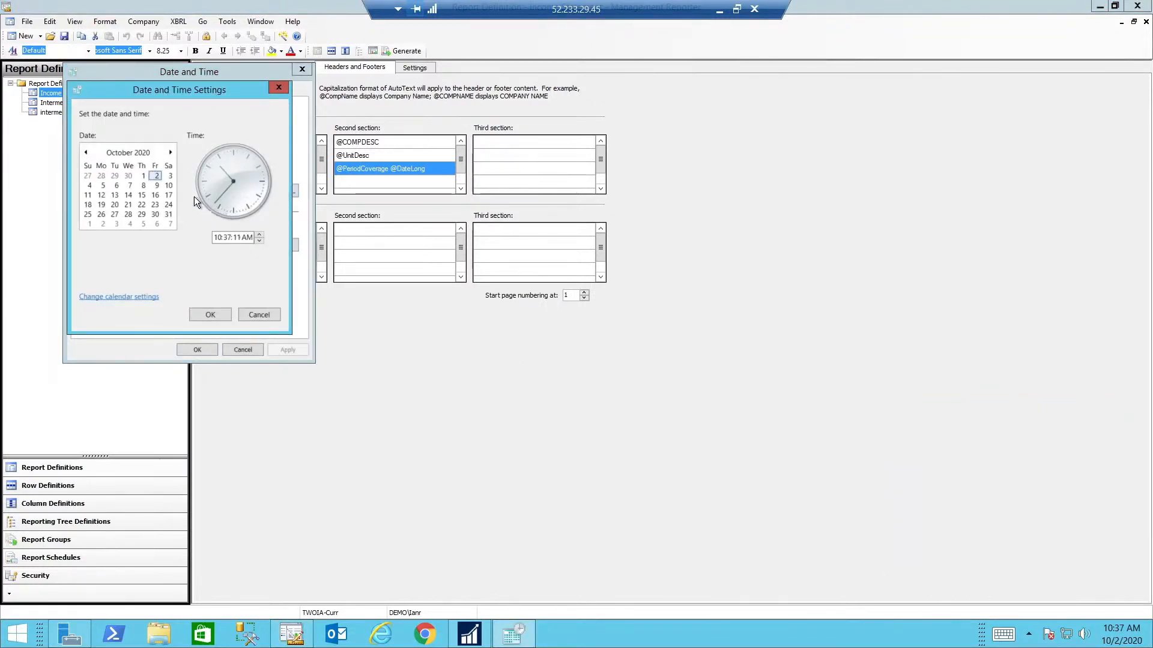
click(131, 299)
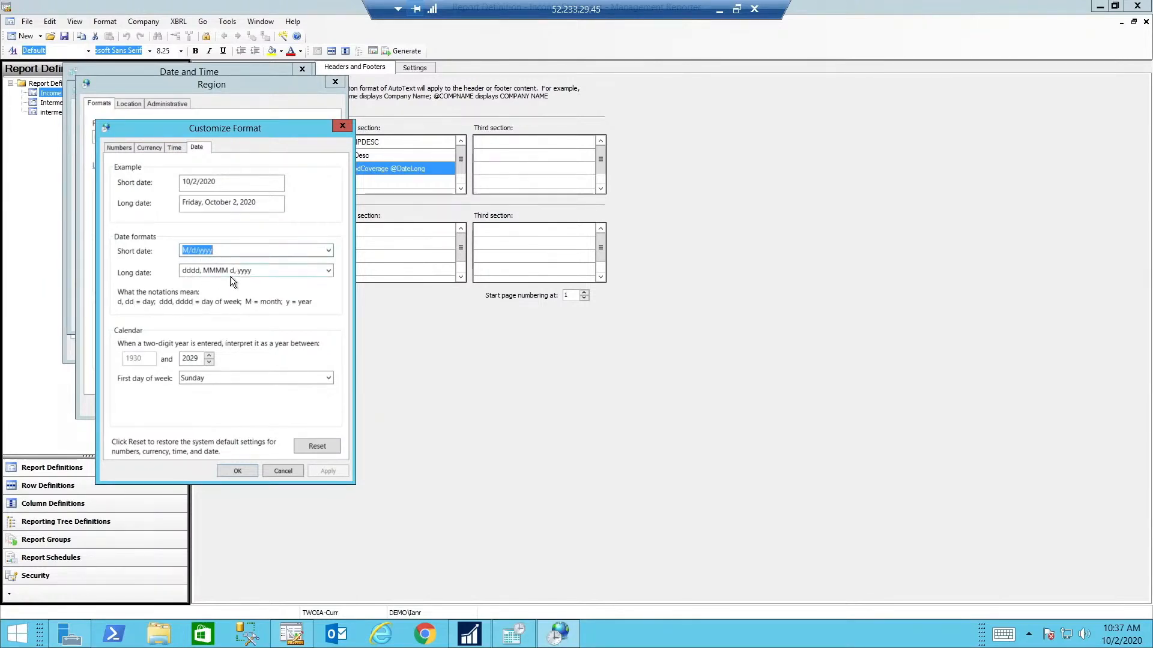
click(199, 272)
click(198, 273)
double_click(198, 271)
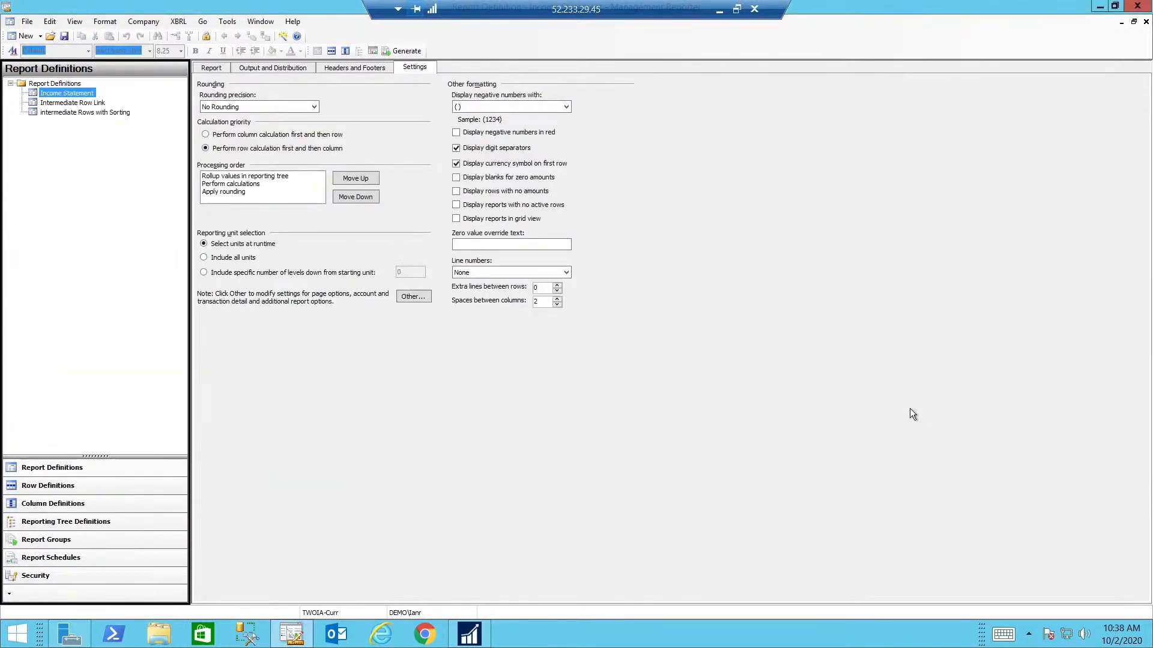
Review the account and transaction detail options and the additional options in the Income Statement's report settings
click(413, 297)
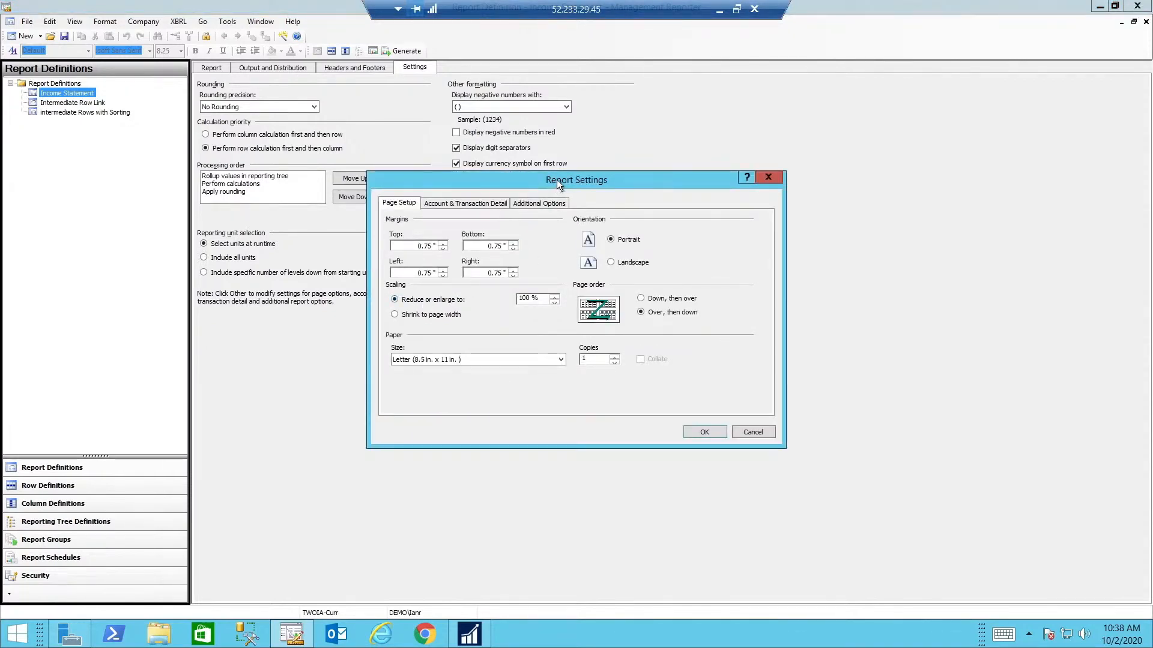
drag(556, 179, 683, 174)
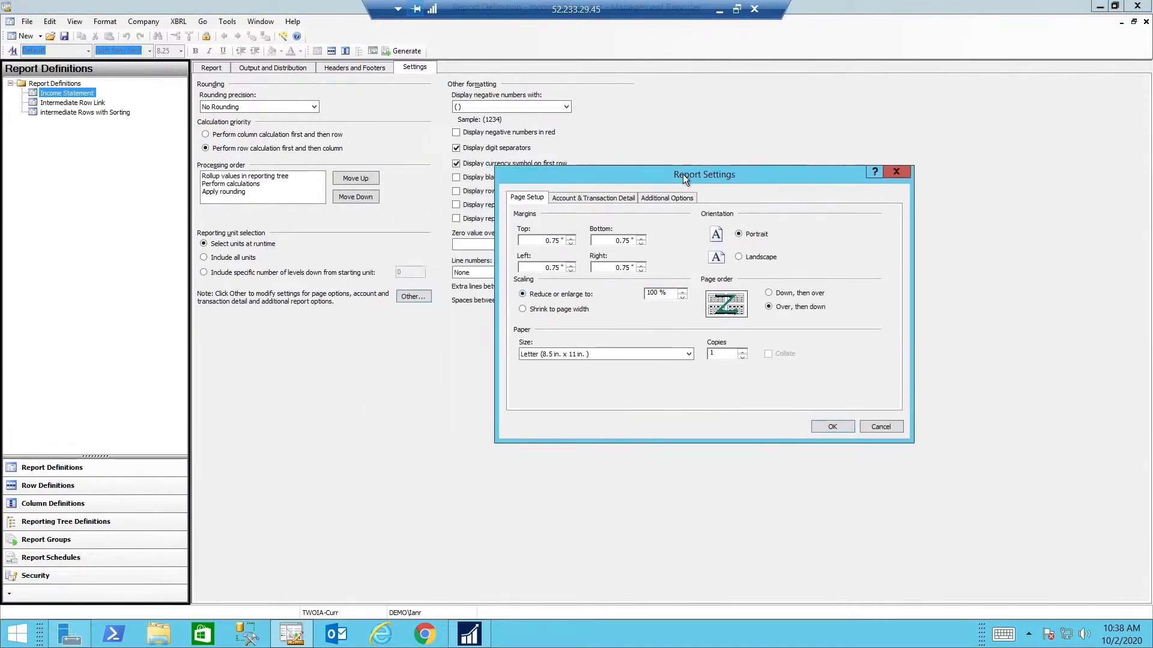
click(591, 204)
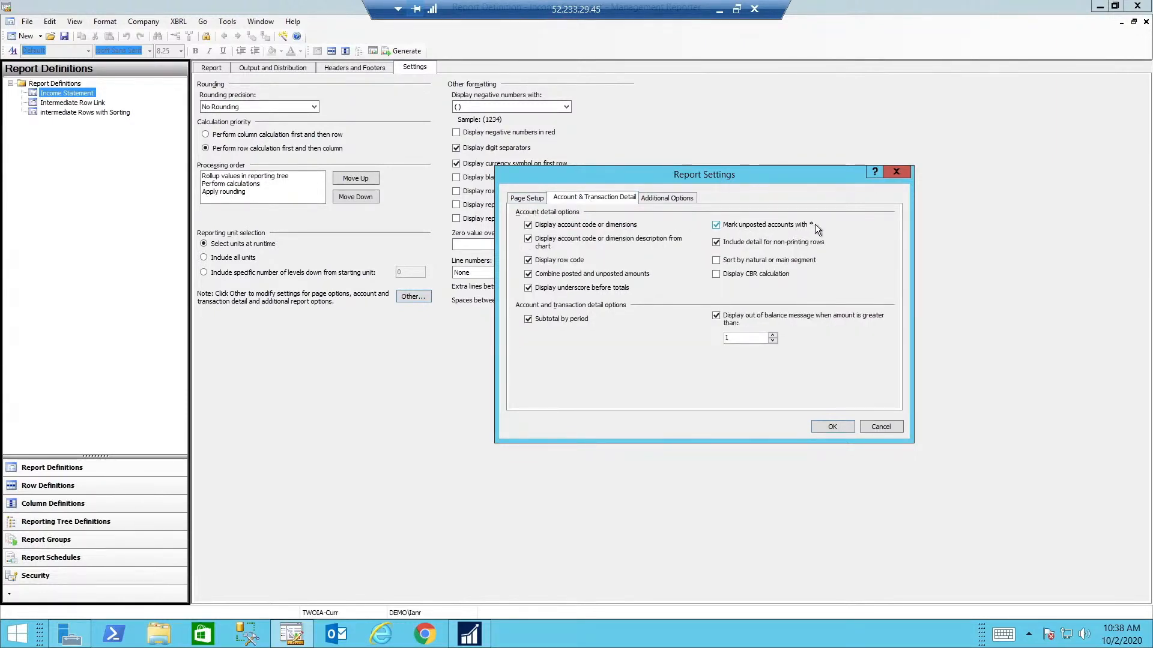
click(716, 226)
click(716, 225)
click(650, 197)
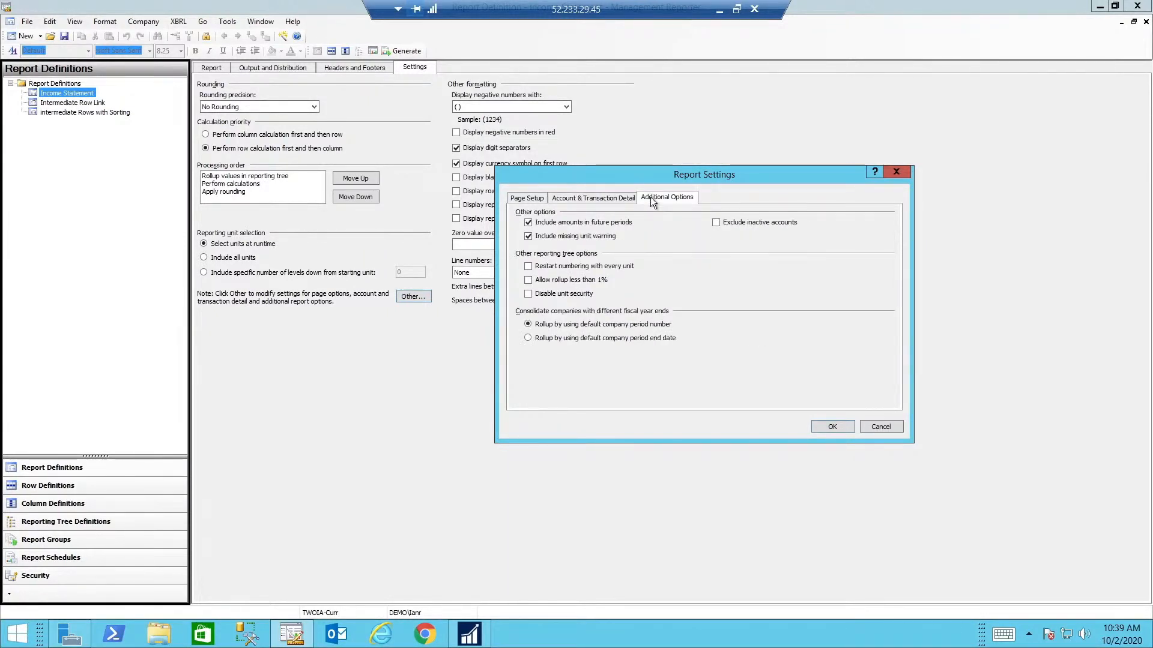
click(531, 226)
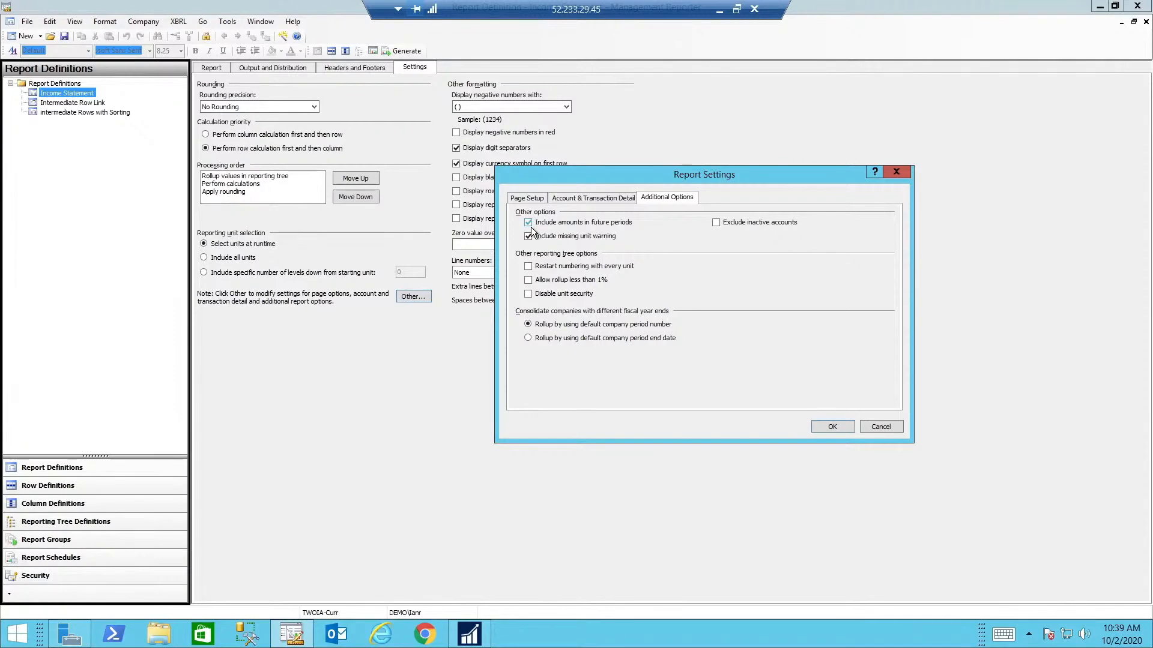